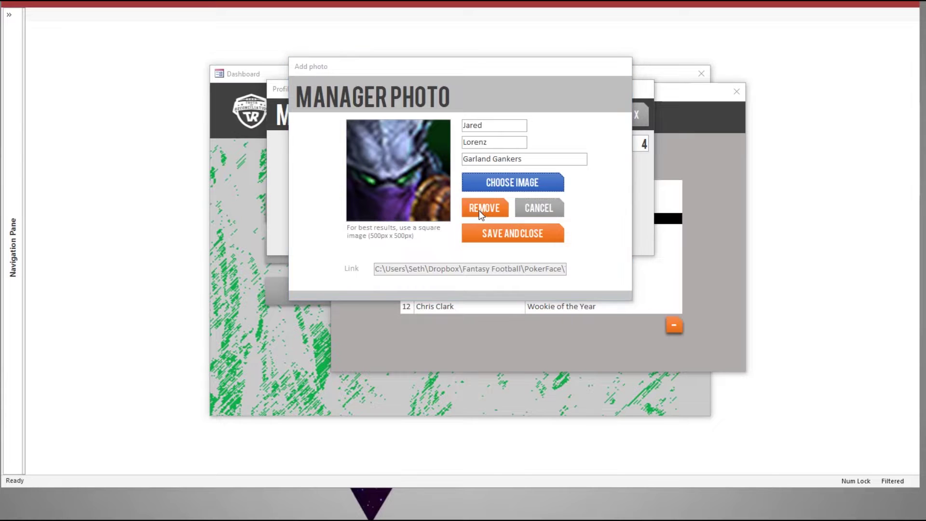
# Step: Pick the Garland Gankers manager's photo from ManagerPhotos in the PokerFace TR 2018 folder
pyautogui.press('Escape')
pyautogui.click(497, 103)
pyautogui.hotkey('ctrl', 'v')
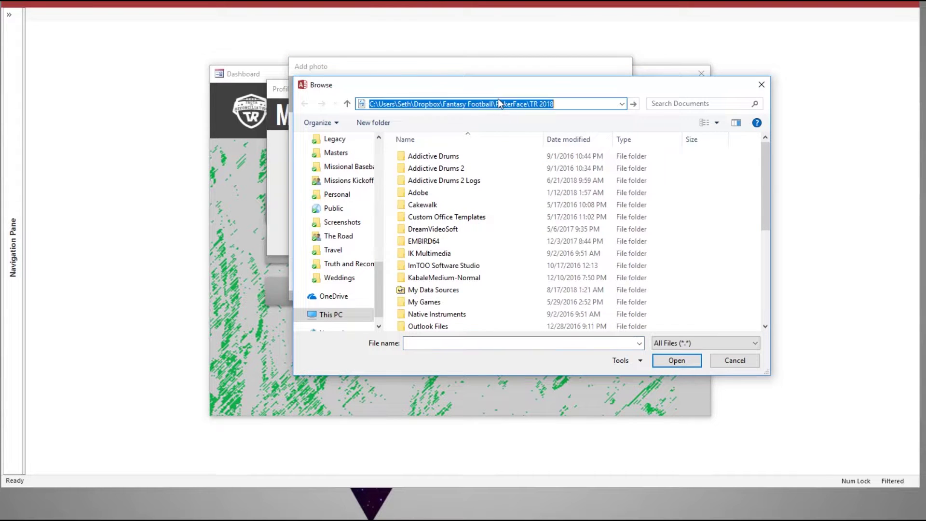
pyautogui.press('Return')
pyautogui.doubleClick(443, 192)
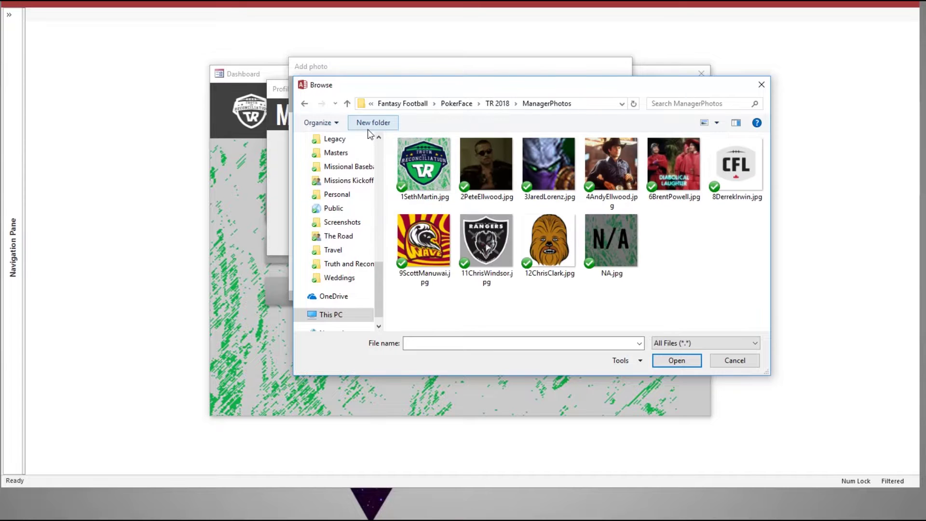
pyautogui.doubleClick(552, 167)
pyautogui.click(492, 232)
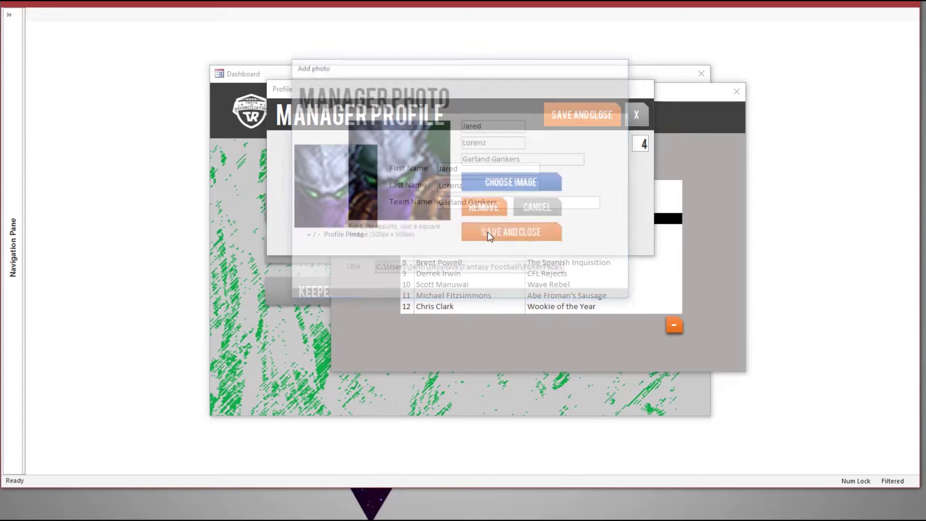
pyautogui.click(596, 112)
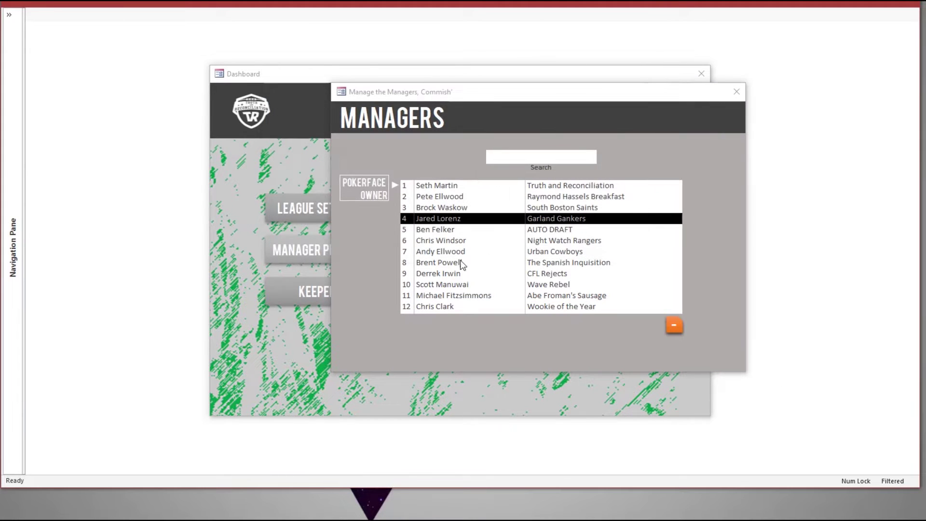
pyautogui.doubleClick(456, 263)
# Step: Close the manager forms and start a new entry in the league keepers list
pyautogui.click(582, 116)
pyautogui.click(736, 91)
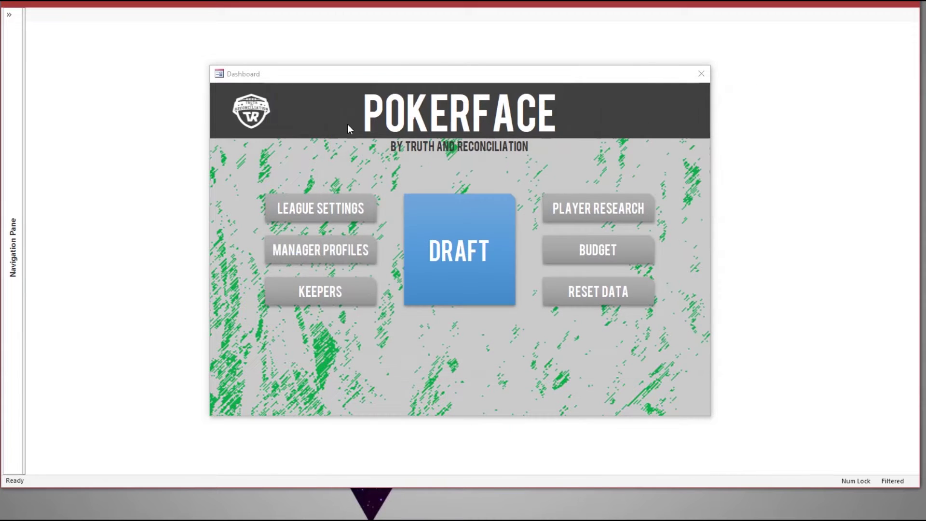
pyautogui.click(333, 293)
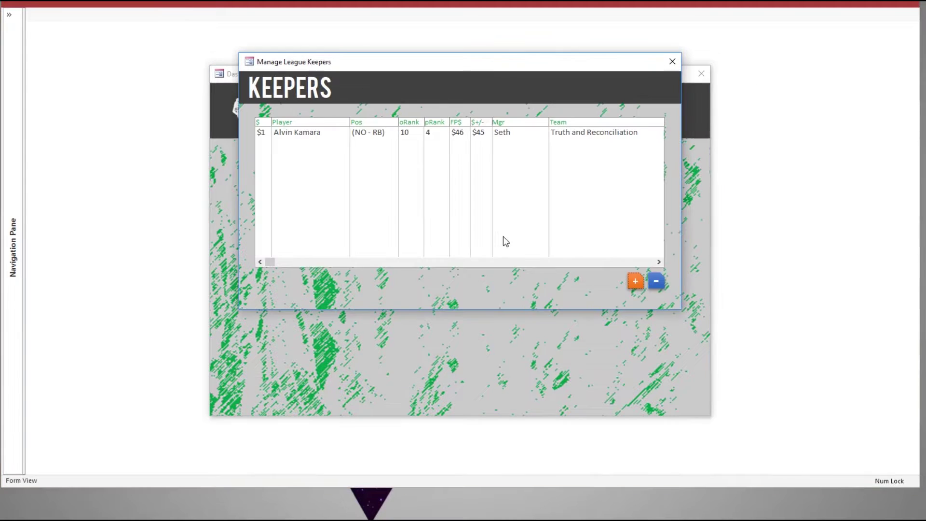
pyautogui.click(656, 280)
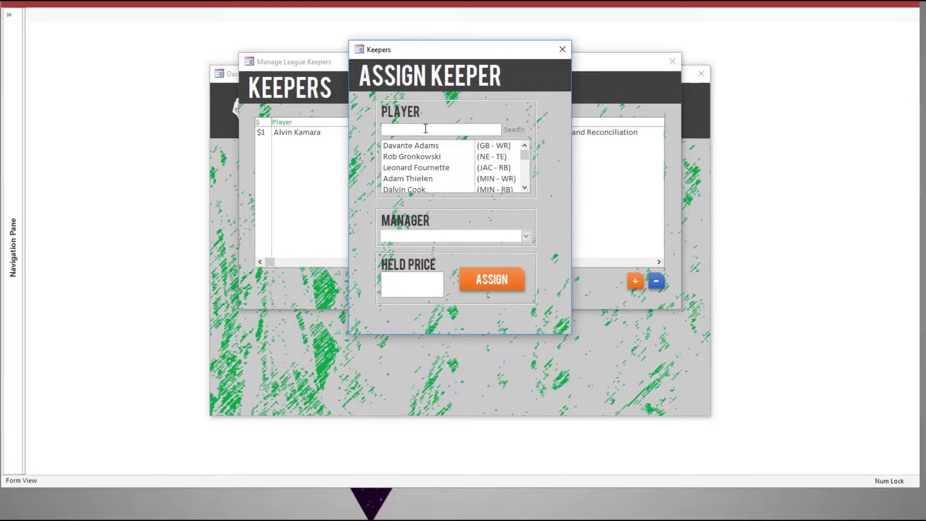
pyautogui.scroll(-3, 453, 159)
pyautogui.scroll(3, 453, 159)
# Step: Make Dalvin Cook a $6 keeper for Abe Froman's Sausage and close the keepers list
pyautogui.write('dalvin')
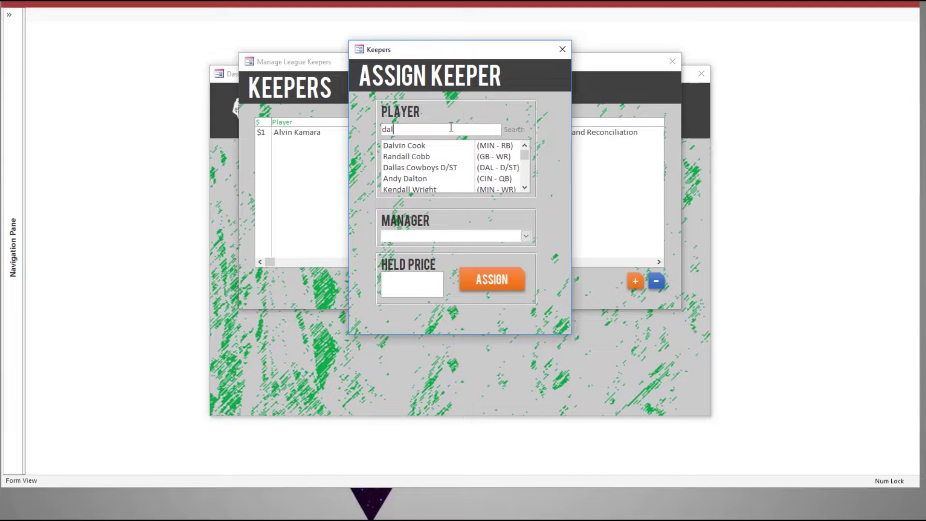
pyautogui.click(439, 145)
pyautogui.click(526, 236)
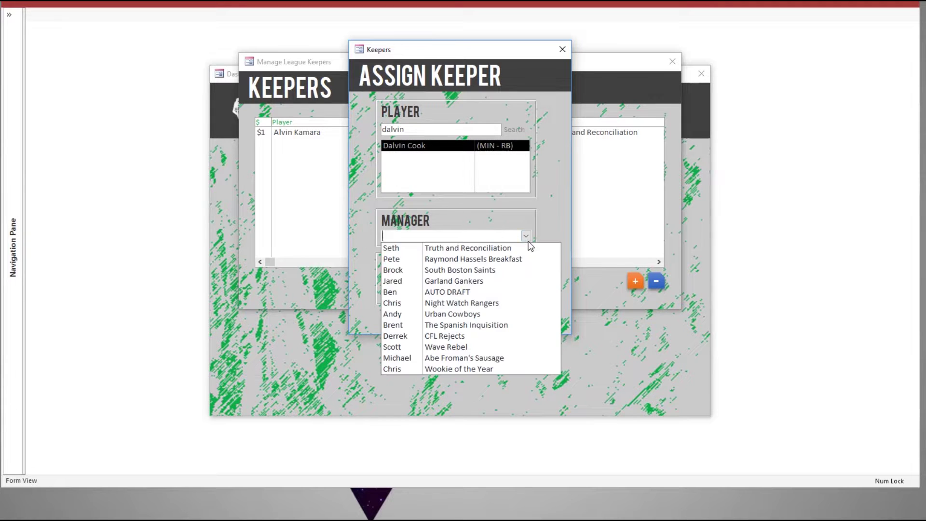
pyautogui.click(454, 361)
pyautogui.click(435, 281)
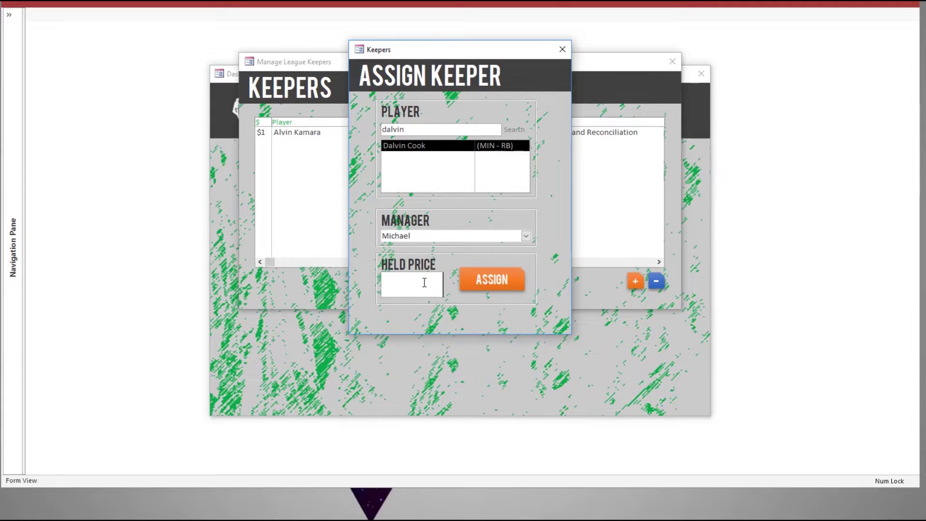
pyautogui.write('6')
pyautogui.press('Tab')
pyautogui.press('Return')
pyautogui.press('Return')
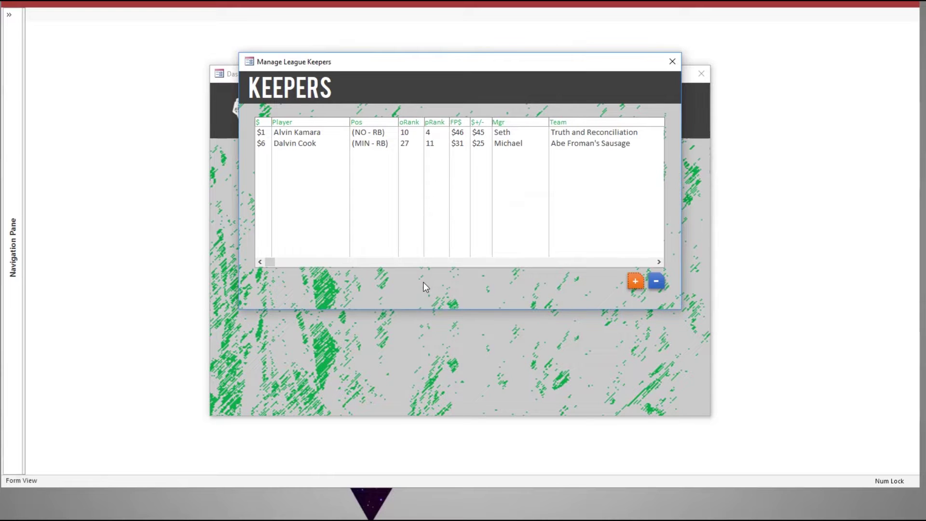
pyautogui.click(671, 61)
# Step: Add a Target note beginning 'Be' for Ezekiel Elliott in Player Research
pyautogui.click(587, 206)
pyautogui.click(409, 120)
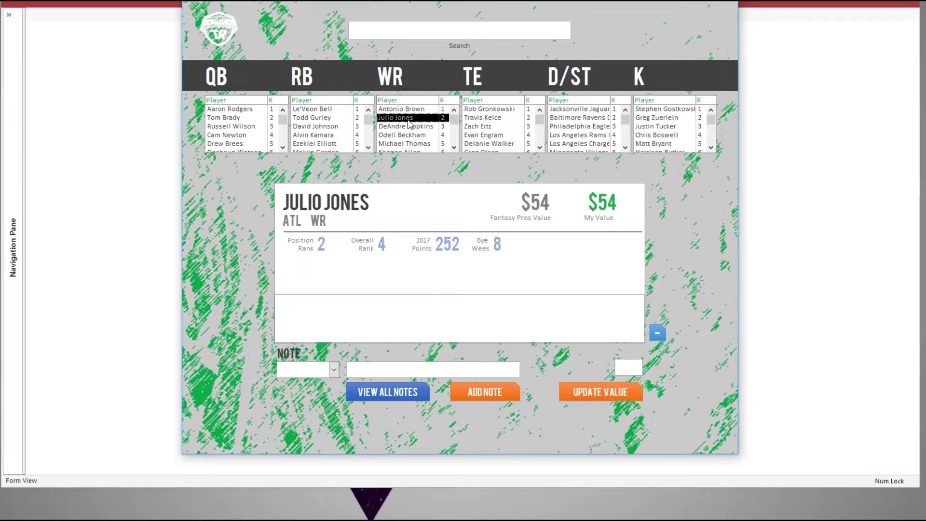
pyautogui.click(311, 117)
pyautogui.click(445, 36)
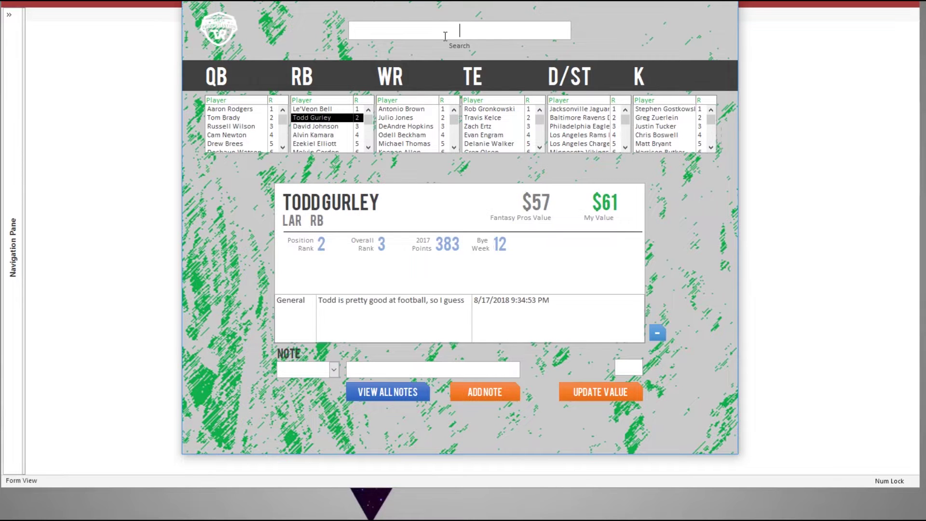
pyautogui.write('ezek')
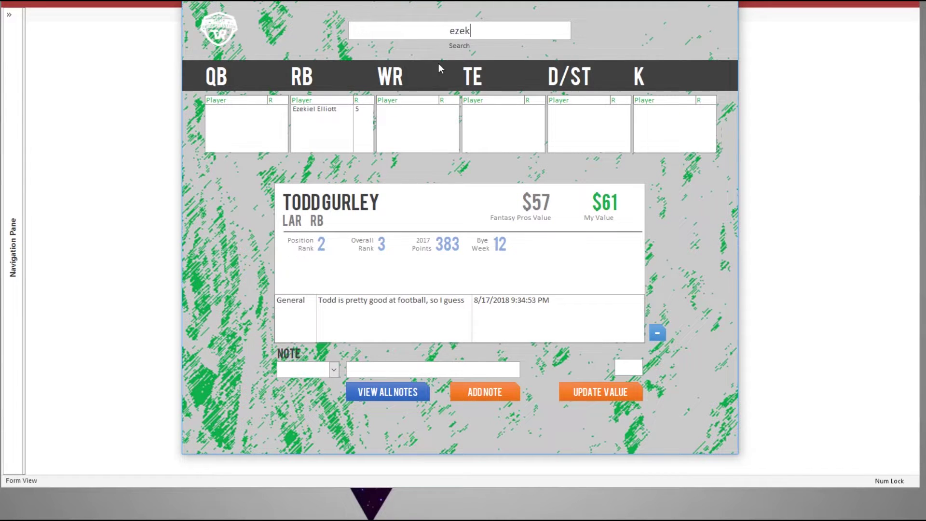
pyautogui.click(330, 110)
pyautogui.click(332, 369)
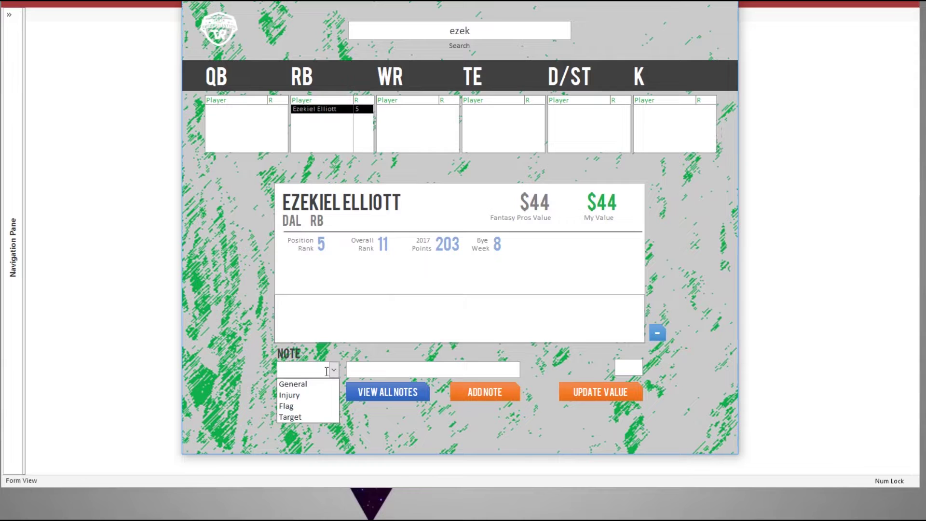
pyautogui.click(308, 415)
pyautogui.click(391, 371)
pyautogui.write("Because maybe he's good")
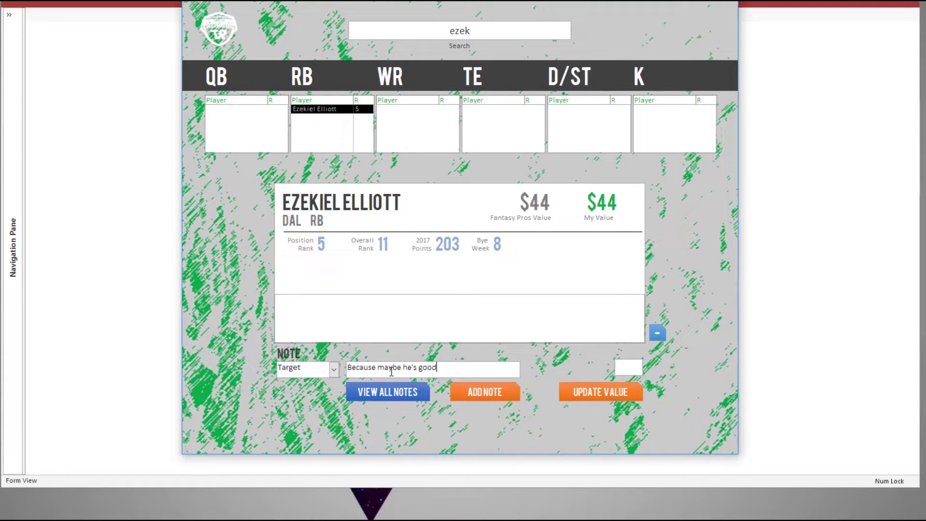
pyautogui.click(489, 389)
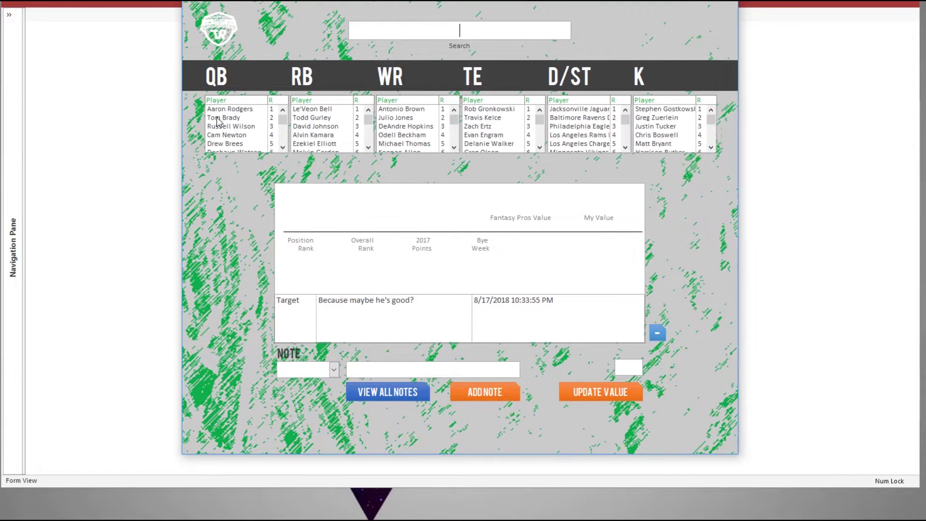
# Step: Add the Target note 'Has been known to throw touchdowns...' to Tom Brady
pyautogui.click(227, 118)
pyautogui.click(334, 370)
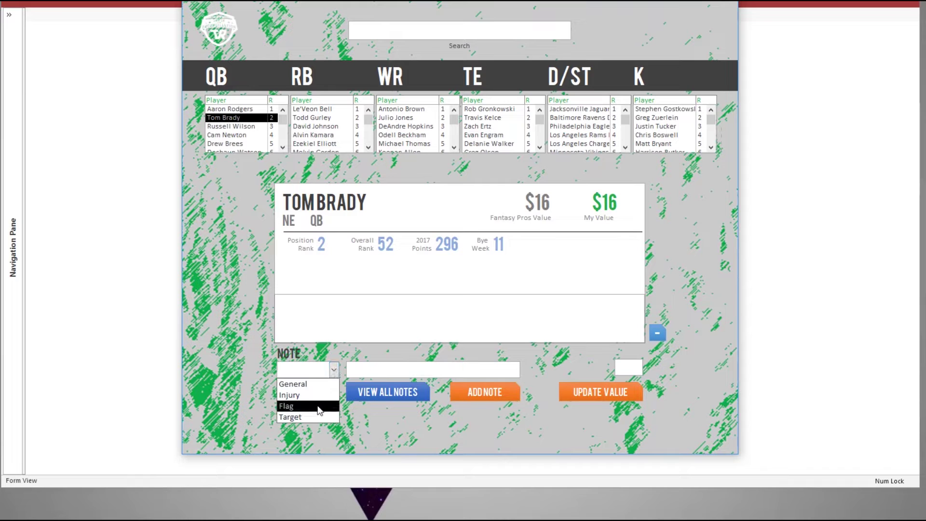
pyautogui.click(292, 418)
pyautogui.click(413, 371)
pyautogui.write('Has been known to throw touchdowns...')
pyautogui.click(504, 390)
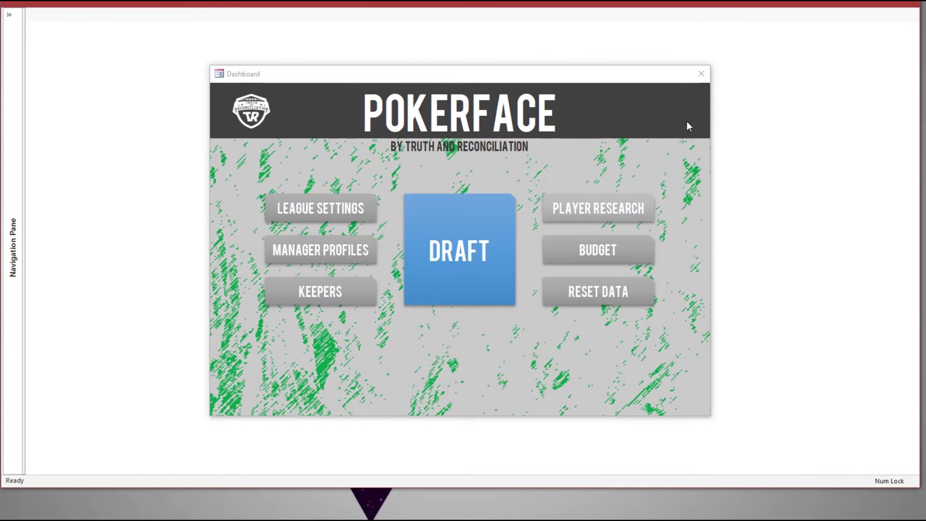
pyautogui.click(612, 256)
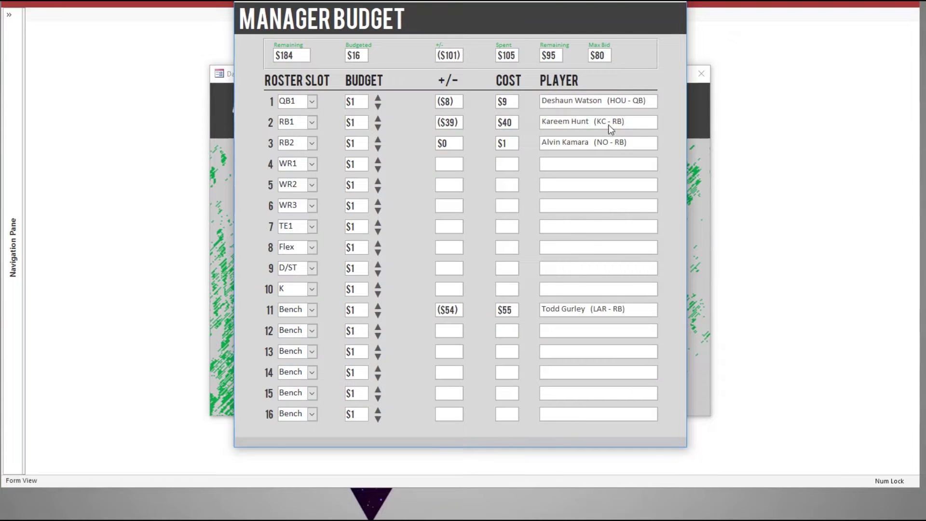
# Step: Keep row 4 as WR1 and change roster slot 8 to TE2
pyautogui.click(312, 164)
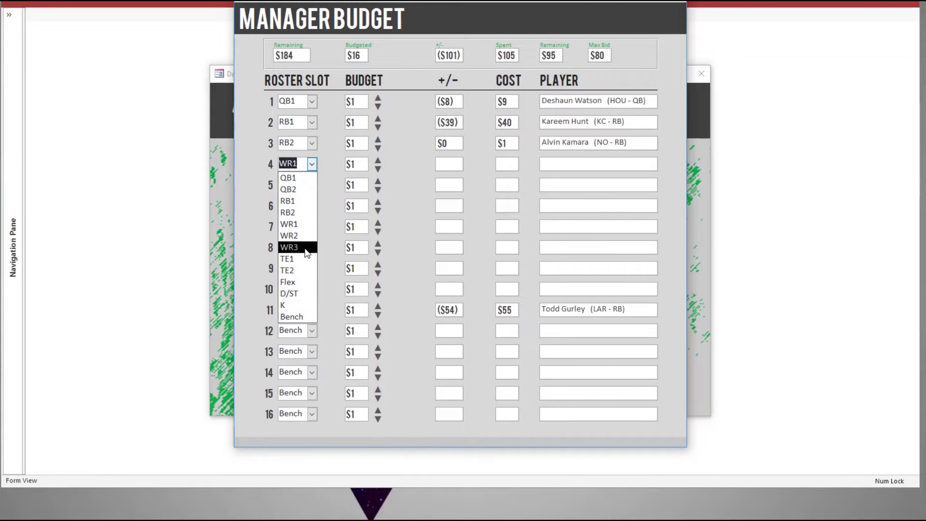
pyautogui.click(308, 223)
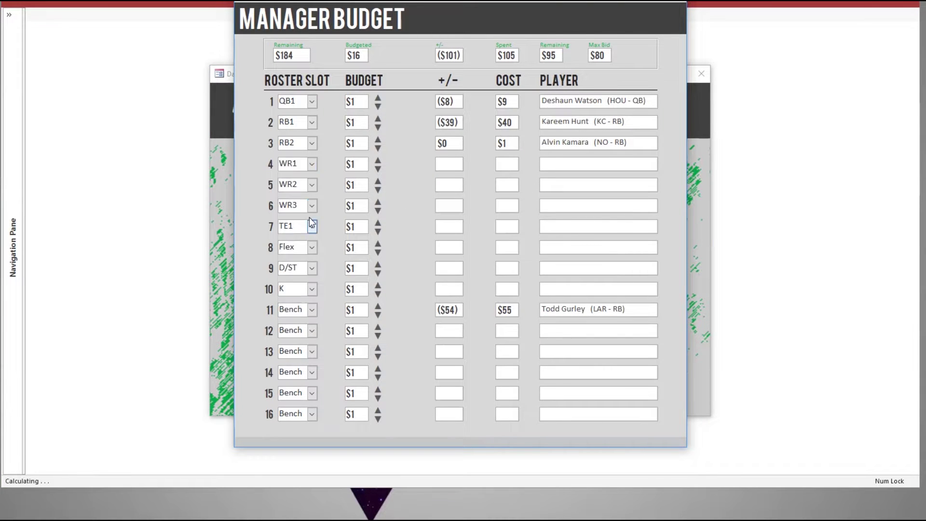
pyautogui.click(312, 247)
pyautogui.click(292, 369)
# Step: Budget $14 for QB1 and $50 for RB1, then close the Manager Budget form
pyautogui.click(357, 102)
pyautogui.write('14')
pyautogui.press('Return')
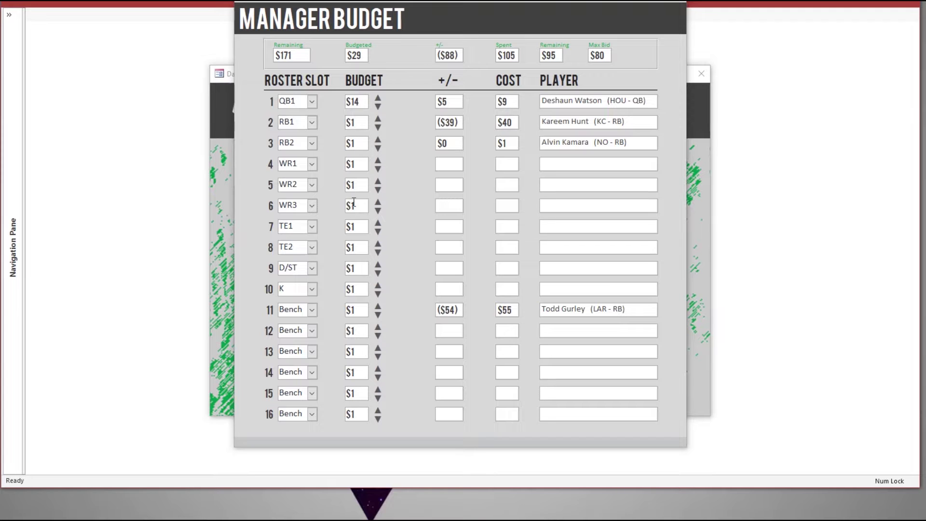
pyautogui.click(352, 124)
pyautogui.write('50')
pyautogui.press('Return')
pyautogui.click(667, 22)
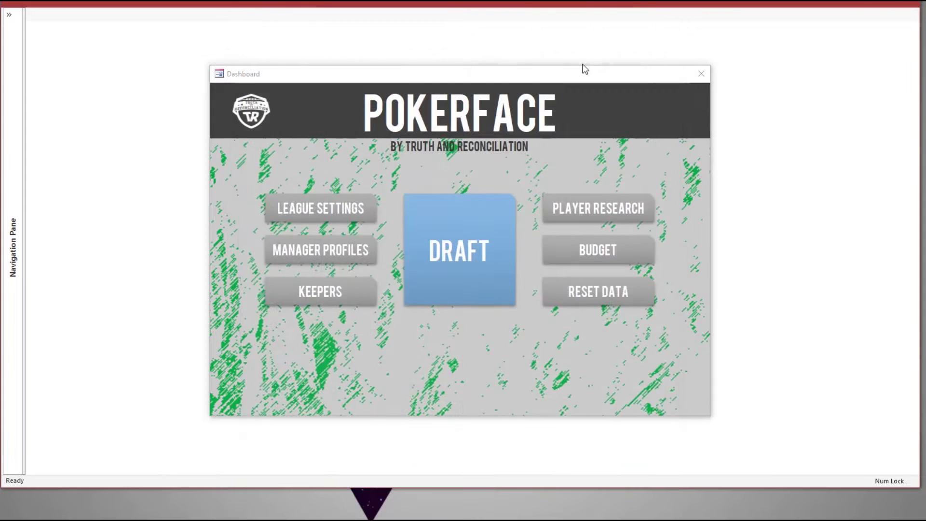
# Step: View the draft lobby's manager boxes for Night Watch Rangers, Wave Rebel and Urban Cowboys
pyautogui.click(458, 277)
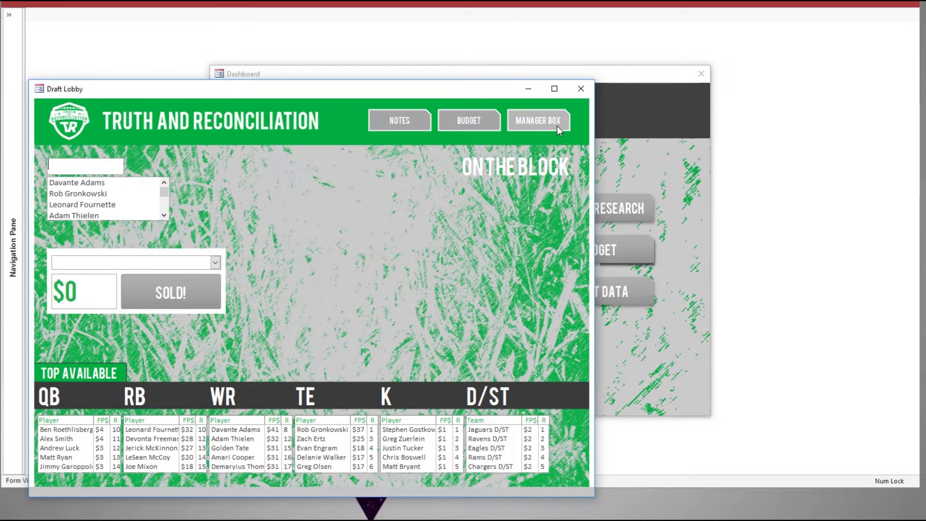
pyautogui.click(555, 124)
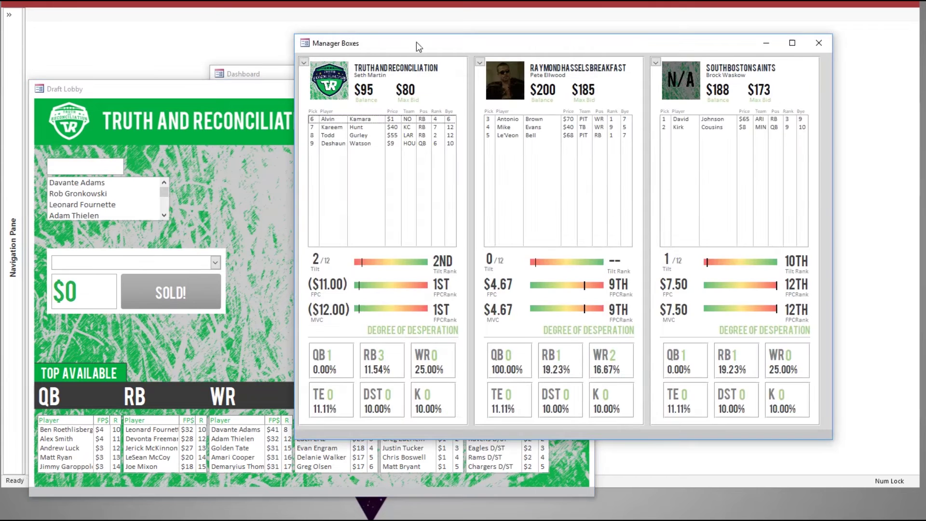
pyautogui.click(303, 61)
pyautogui.click(322, 95)
pyautogui.click(304, 62)
pyautogui.click(388, 69)
pyautogui.click(479, 61)
pyautogui.click(549, 172)
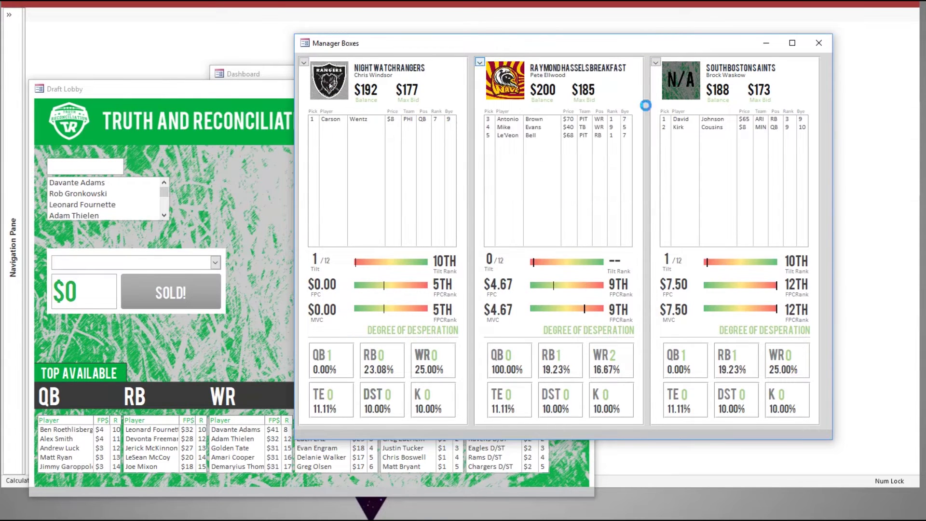
pyautogui.click(655, 61)
pyautogui.click(678, 140)
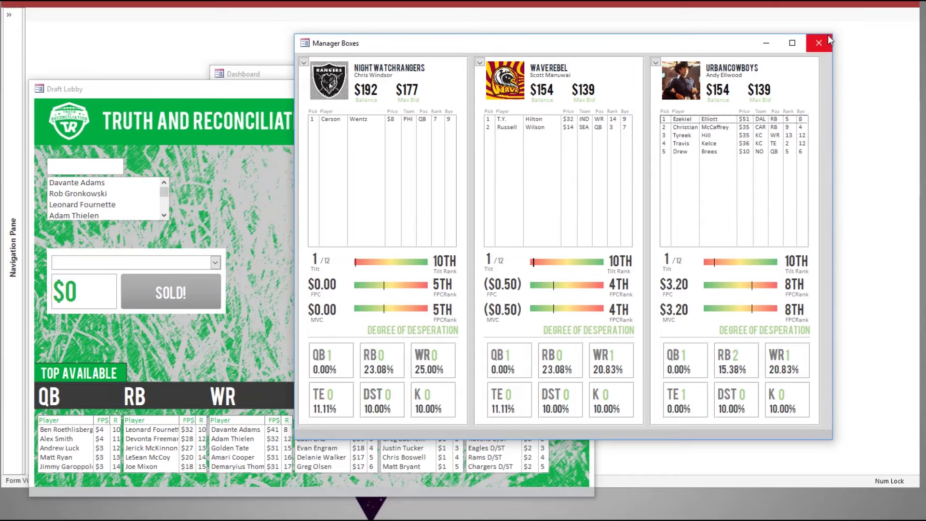
pyautogui.click(290, 262)
# Step: Delete the Ezekiel Elliott target note in the player notes hub
pyautogui.click(477, 121)
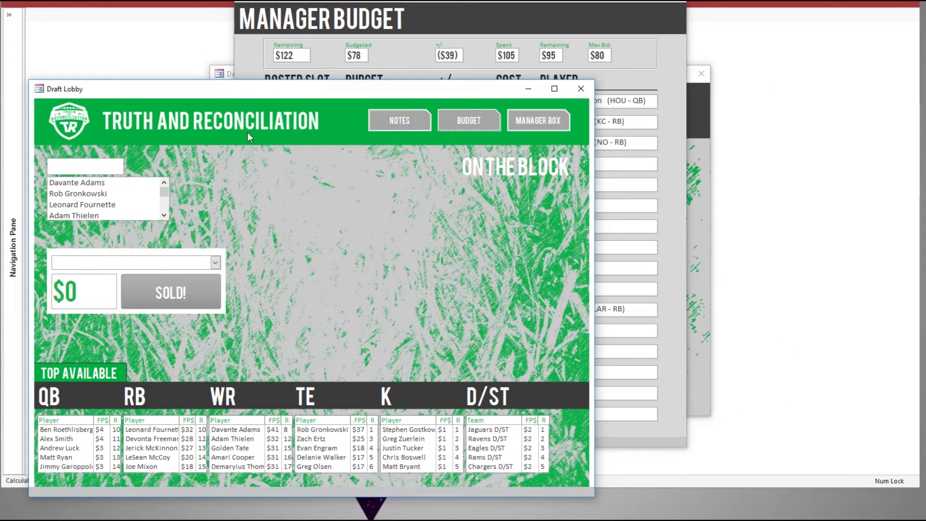
pyautogui.click(399, 121)
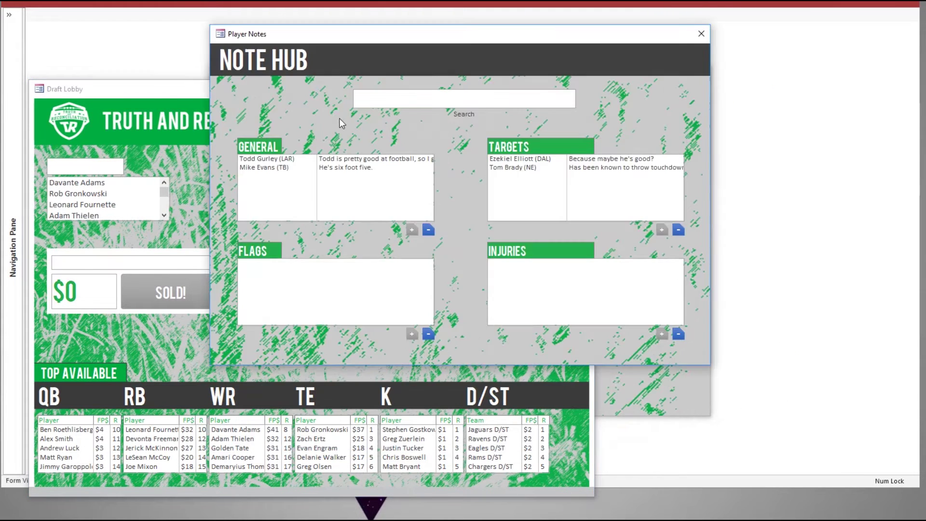
pyautogui.click(535, 167)
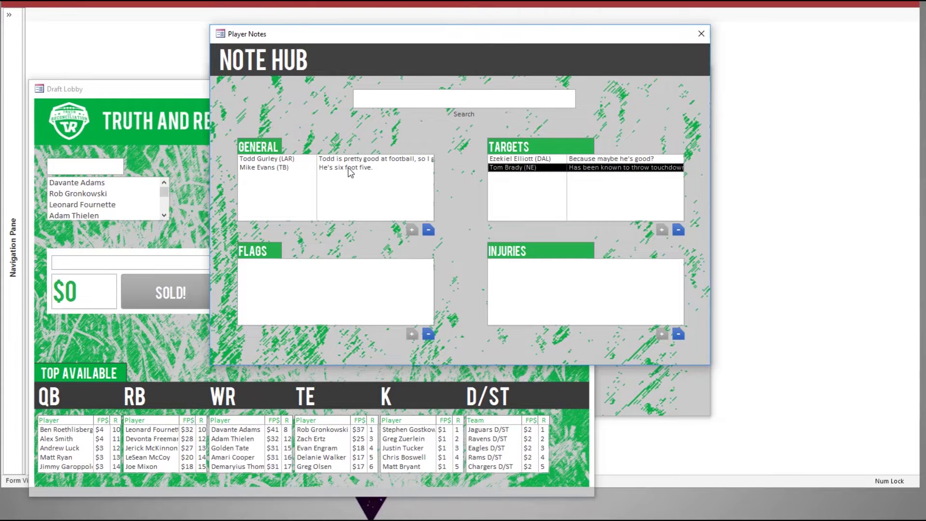
pyautogui.click(412, 167)
pyautogui.click(621, 160)
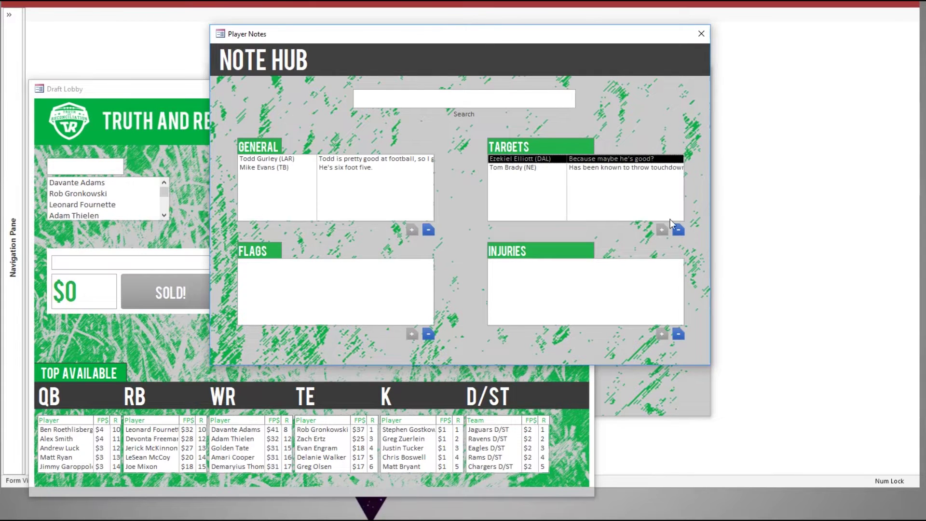
pyautogui.click(678, 230)
pyautogui.click(450, 279)
pyautogui.click(701, 33)
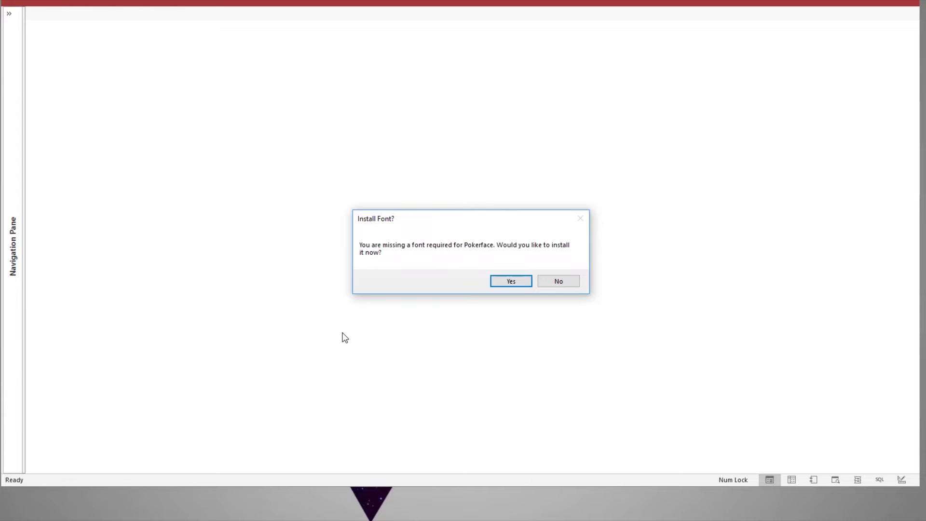
# Step: Accept the missing-font prompt, restart Access, and check the Windows Fonts folder
pyautogui.click(517, 283)
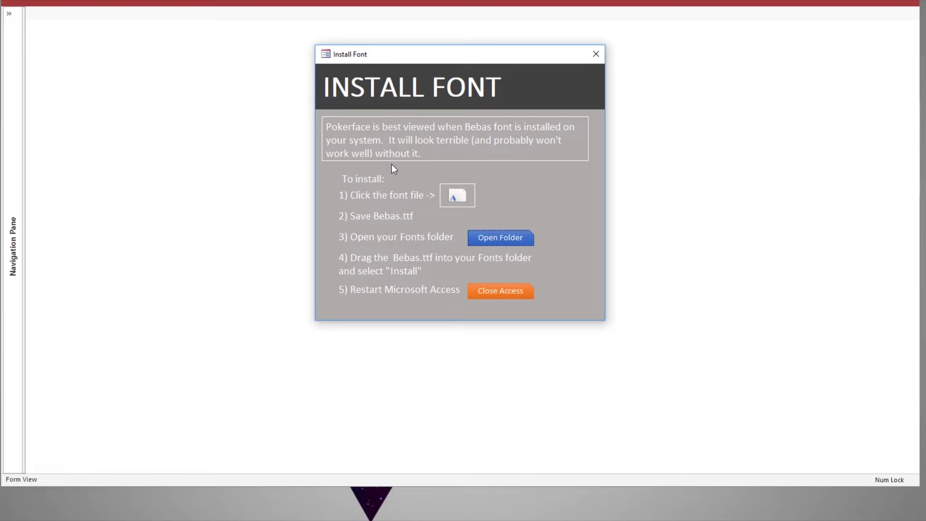
pyautogui.click(519, 293)
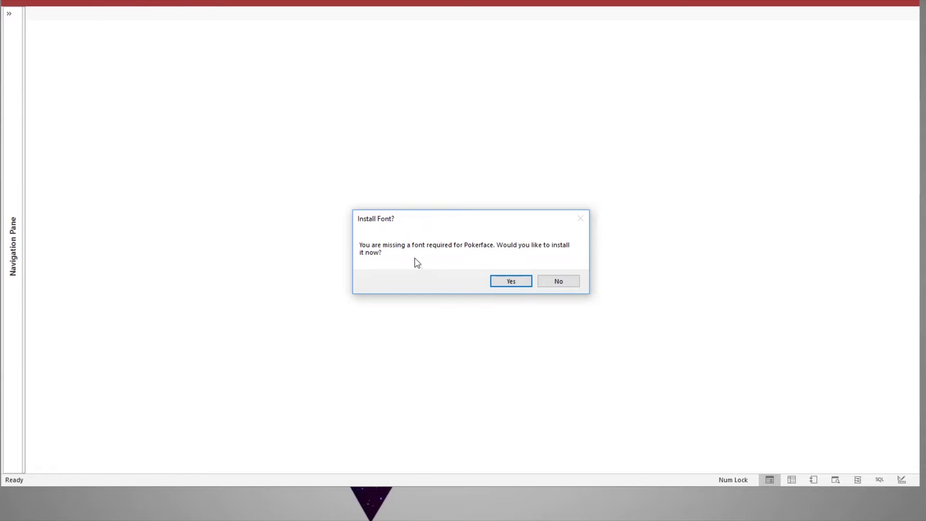
pyautogui.click(512, 283)
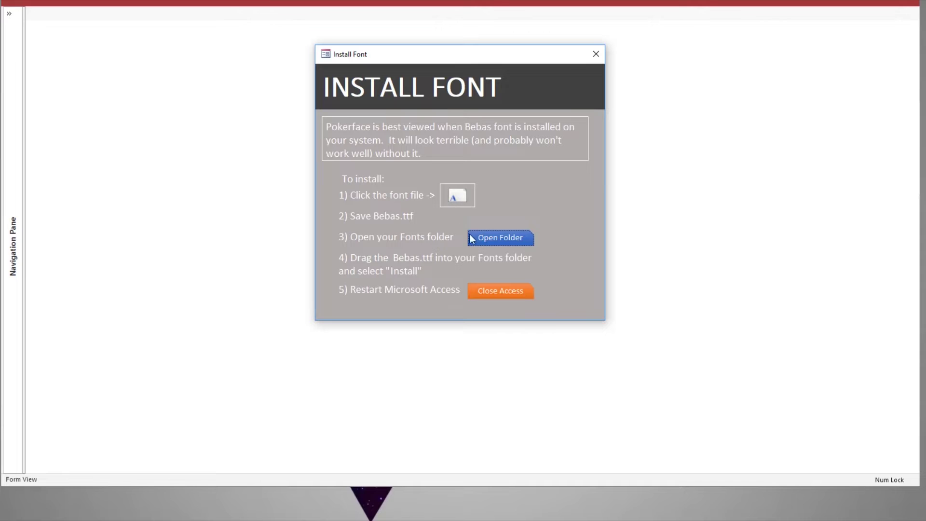
pyautogui.click(509, 240)
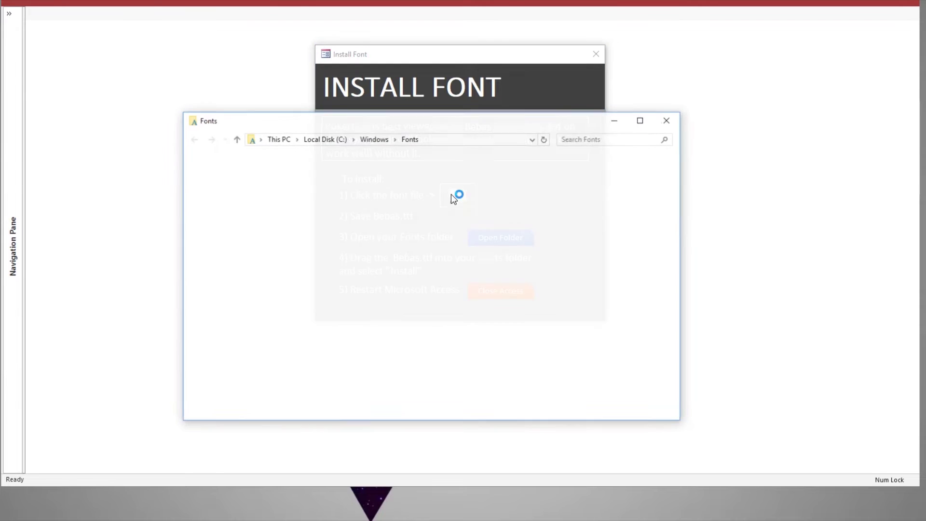
pyautogui.click(666, 120)
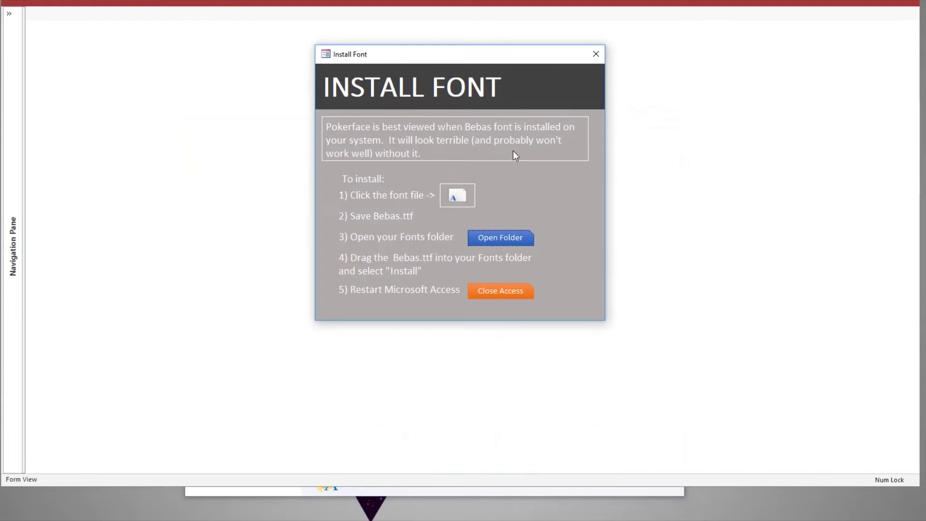
# Step: Install the attached BEBAS.ttf font and quit Access to restart with it
pyautogui.doubleClick(459, 197)
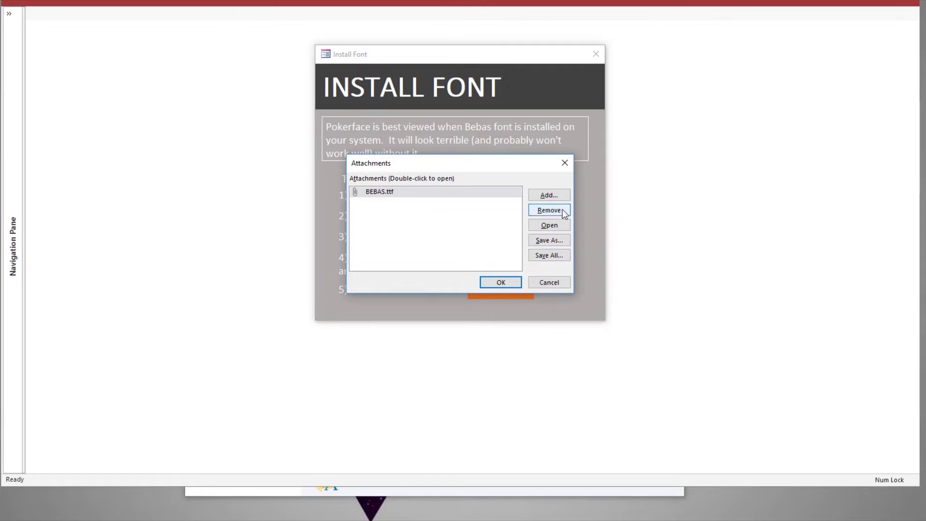
pyautogui.press('Escape')
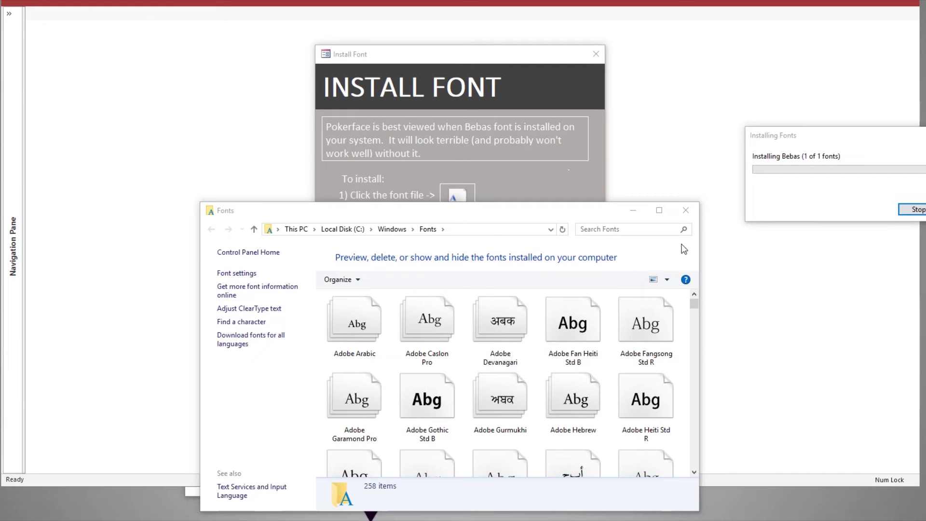
pyautogui.click(685, 211)
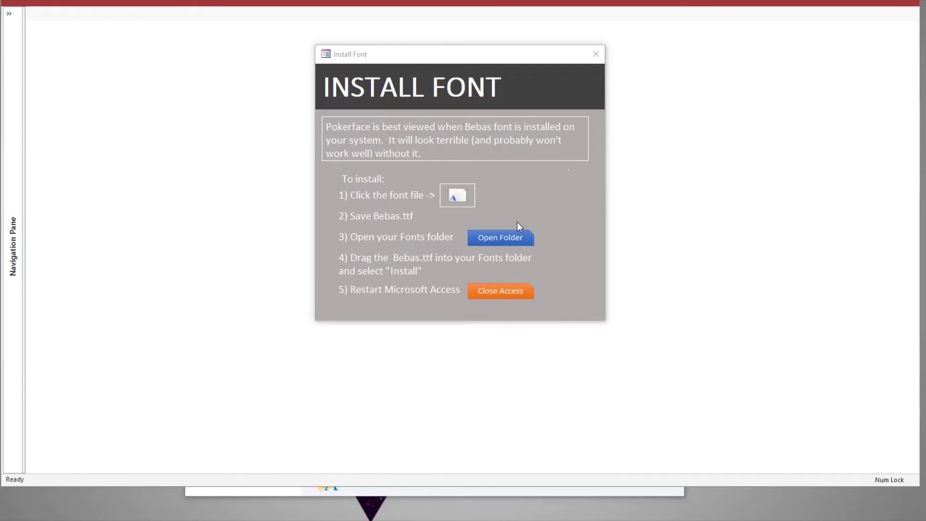
pyautogui.click(505, 291)
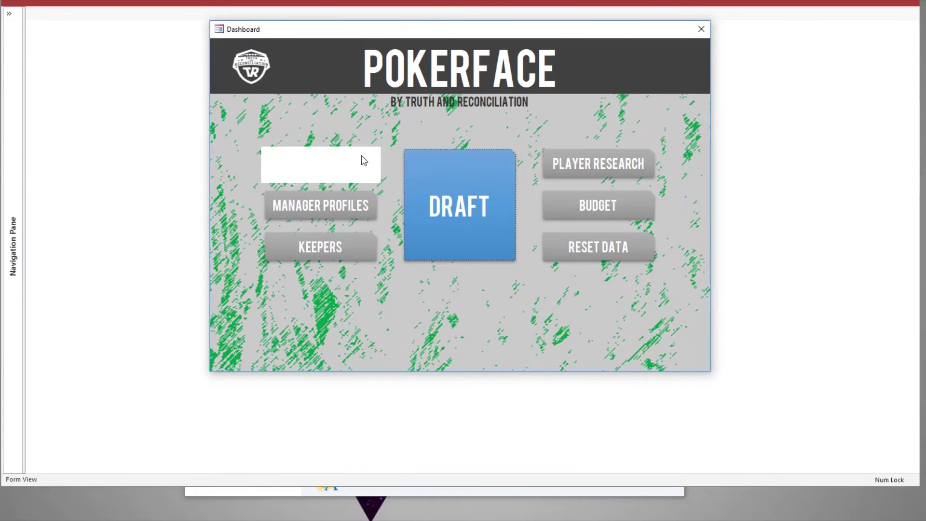
# Step: Open League Settings from the PokerFace dashboard
pyautogui.click(328, 168)
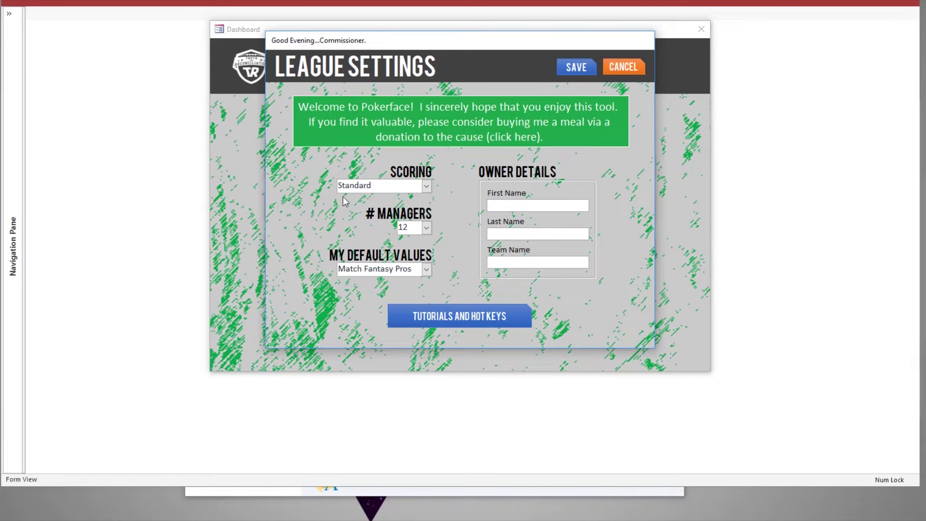
# Step: Set Scoring to PPR and leave # Managers at 12
pyautogui.click(427, 187)
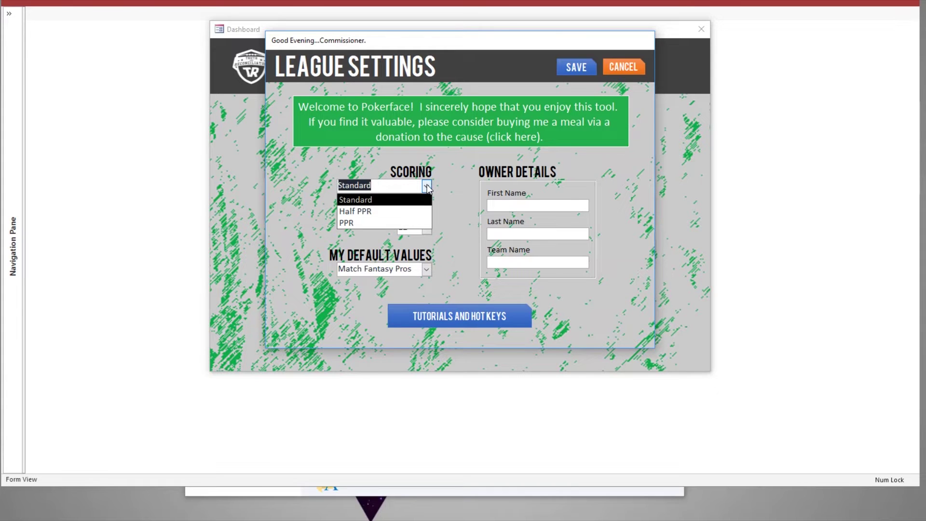
pyautogui.click(365, 223)
pyautogui.click(372, 189)
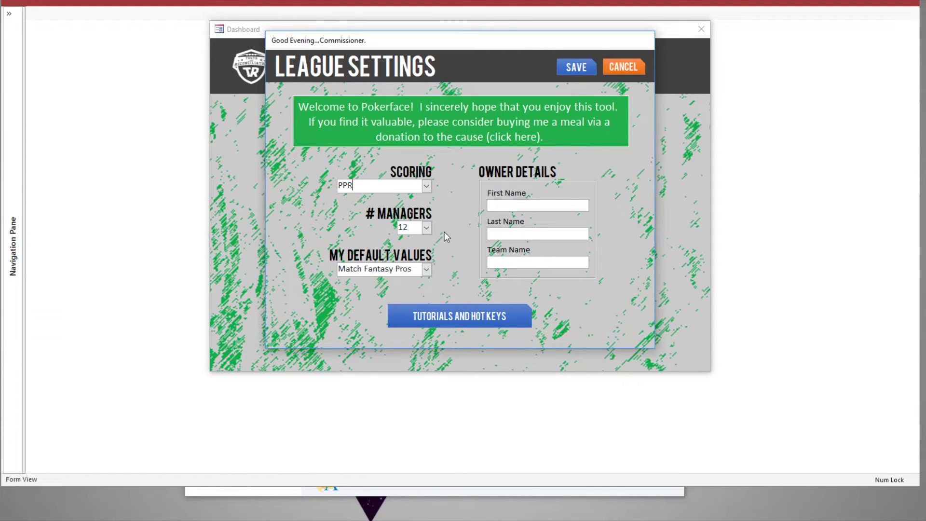
pyautogui.click(426, 229)
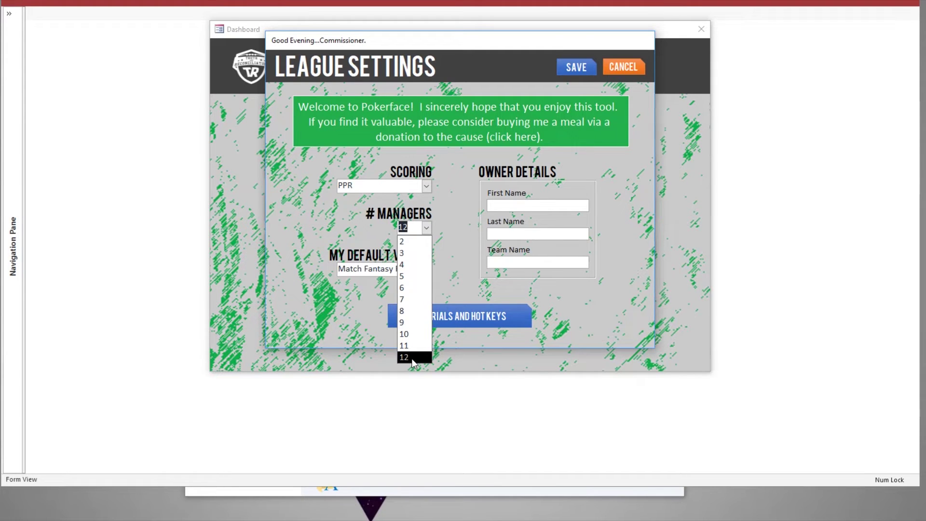
pyautogui.click(411, 358)
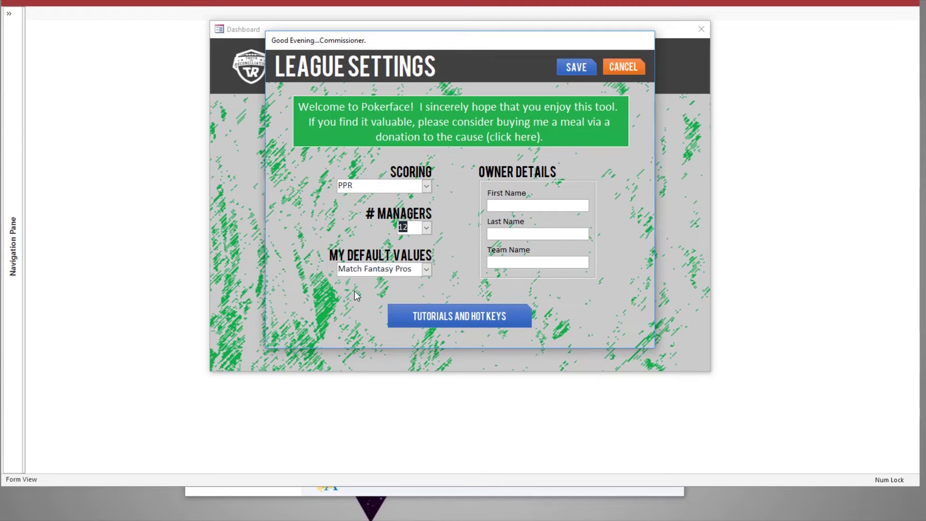
pyautogui.click(427, 269)
pyautogui.click(427, 268)
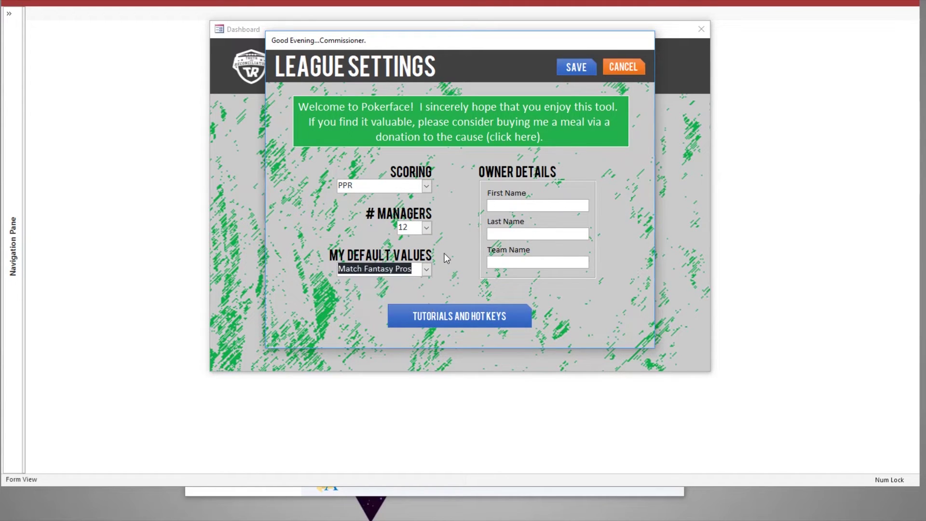
pyautogui.click(427, 269)
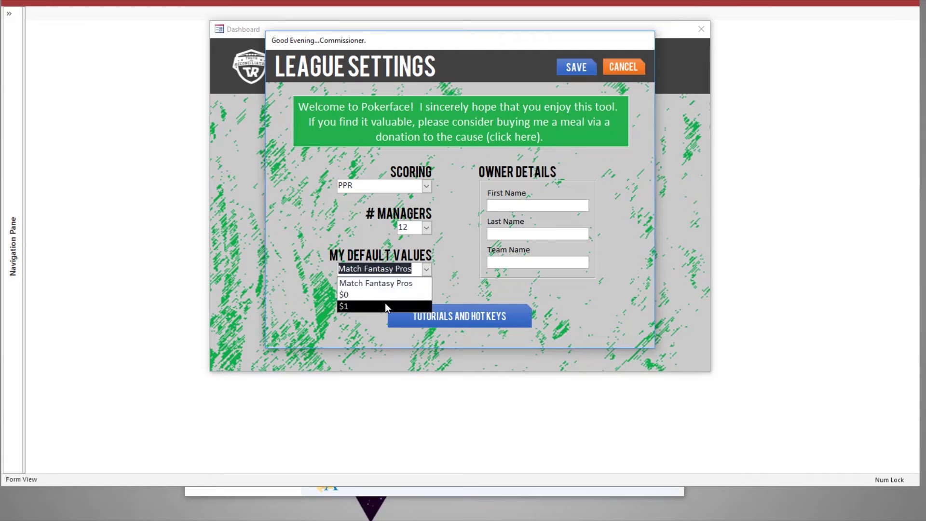
pyautogui.click(379, 283)
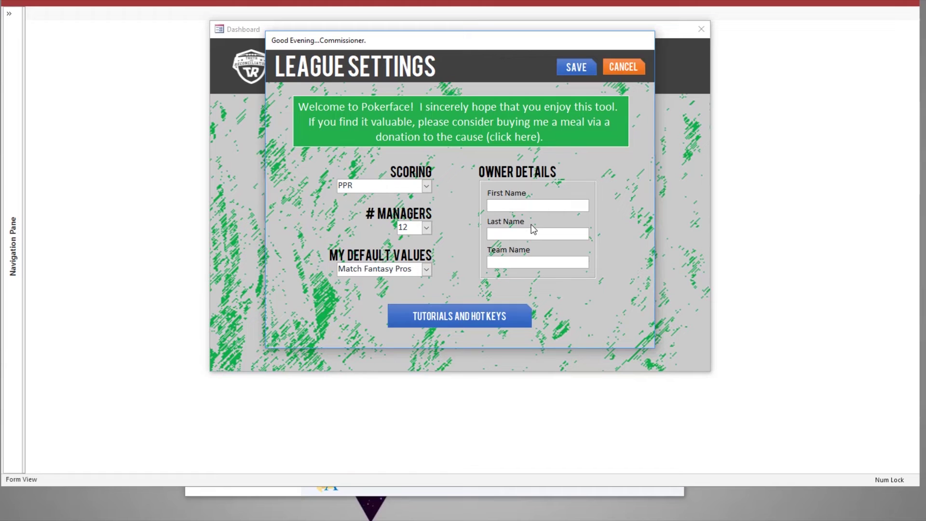
# Step: Enter the owner's first and last name and team 'Truth and Reconciliation', save, and reopen settings
pyautogui.press('Tab')
pyautogui.press('Tab')
pyautogui.write('Truth and Reconciliation')
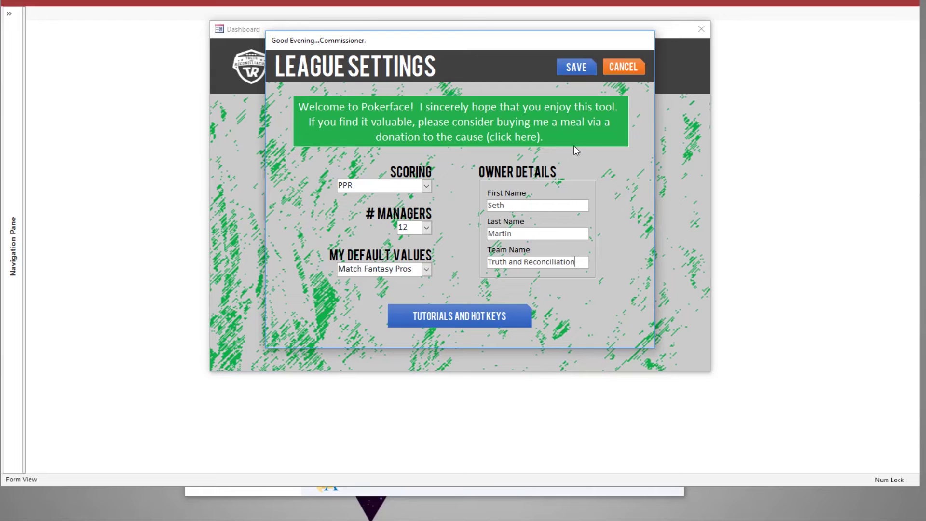
pyautogui.click(580, 66)
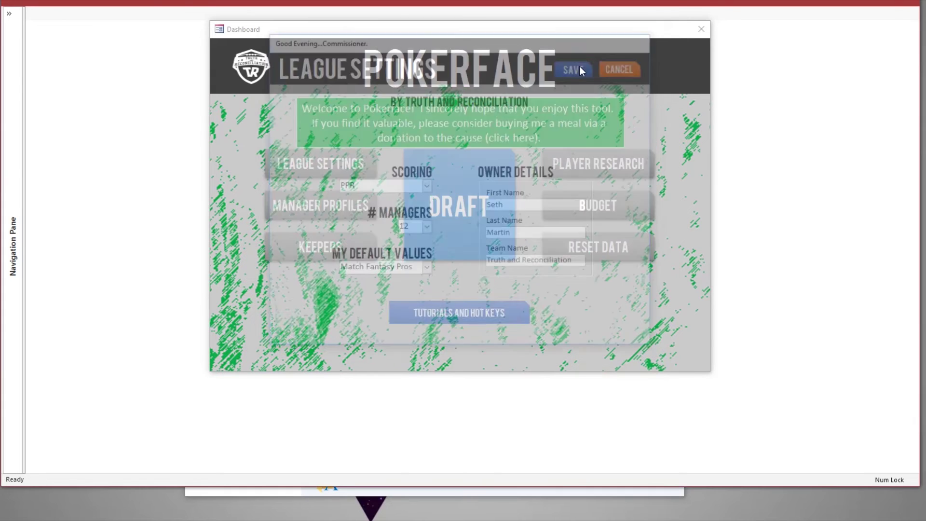
pyautogui.click(337, 164)
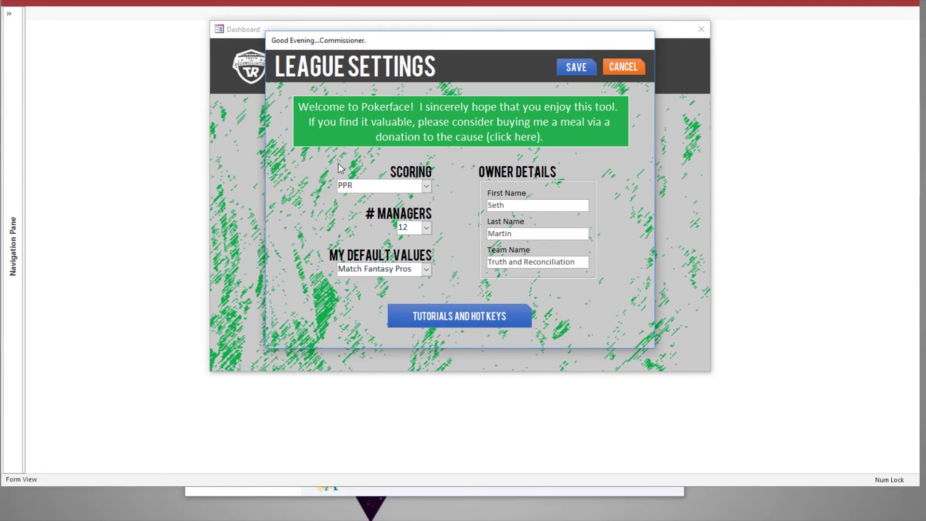
# Step: Read the Install Font tutorial, close the tutorial windows, and save League Settings
pyautogui.click(459, 316)
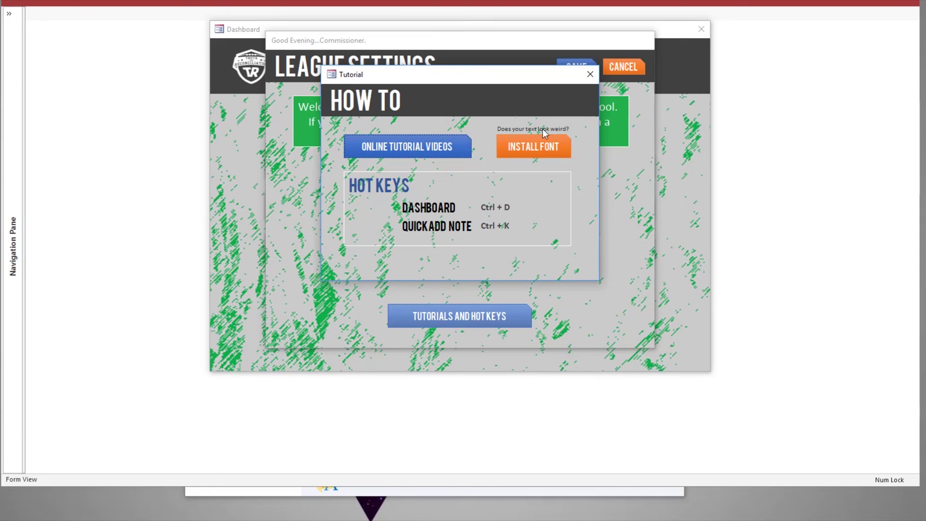
pyautogui.click(542, 146)
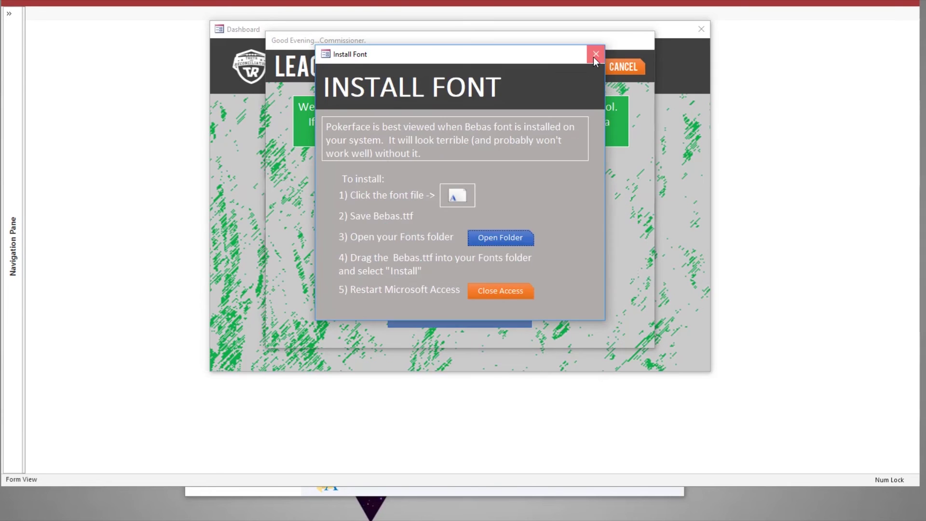
pyautogui.click(593, 56)
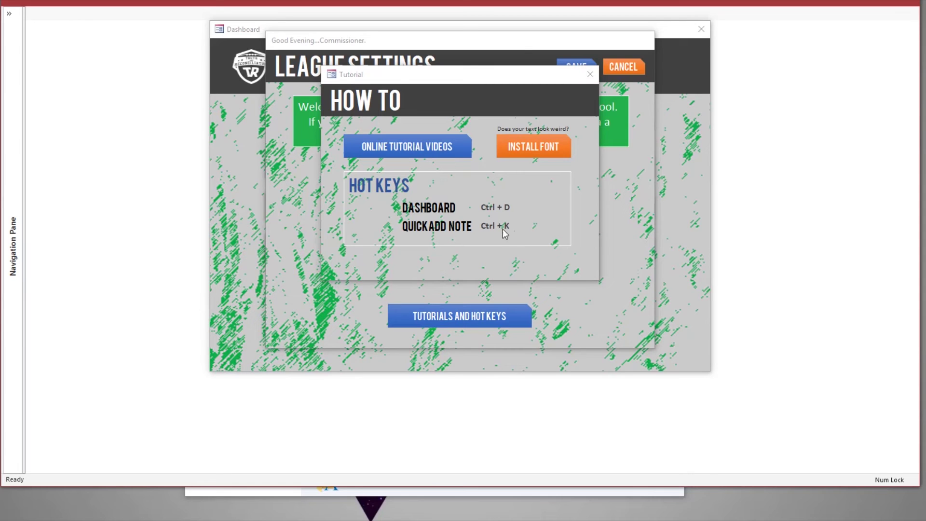
pyautogui.click(590, 74)
pyautogui.click(583, 68)
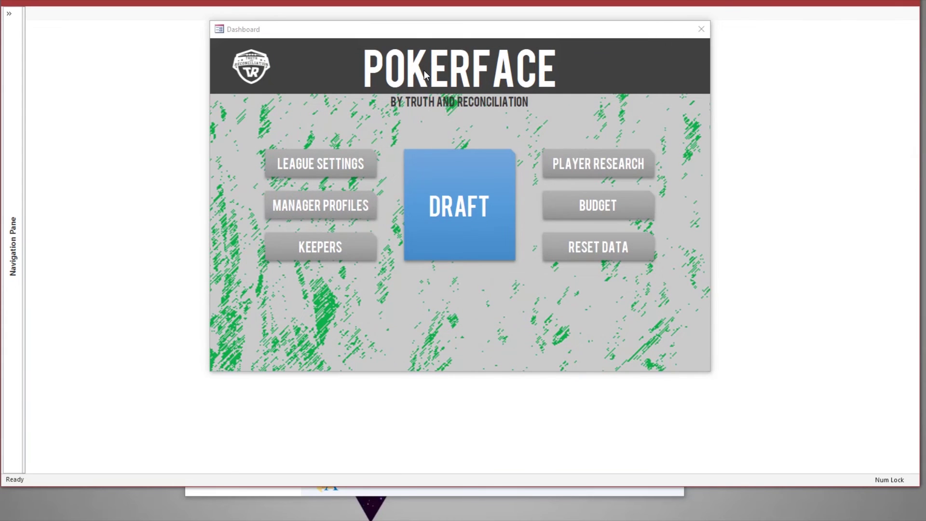
# Step: Create manager 2's profile with their first and last name and team 'Raymond Hassels Breakfast', then save it
pyautogui.click(337, 206)
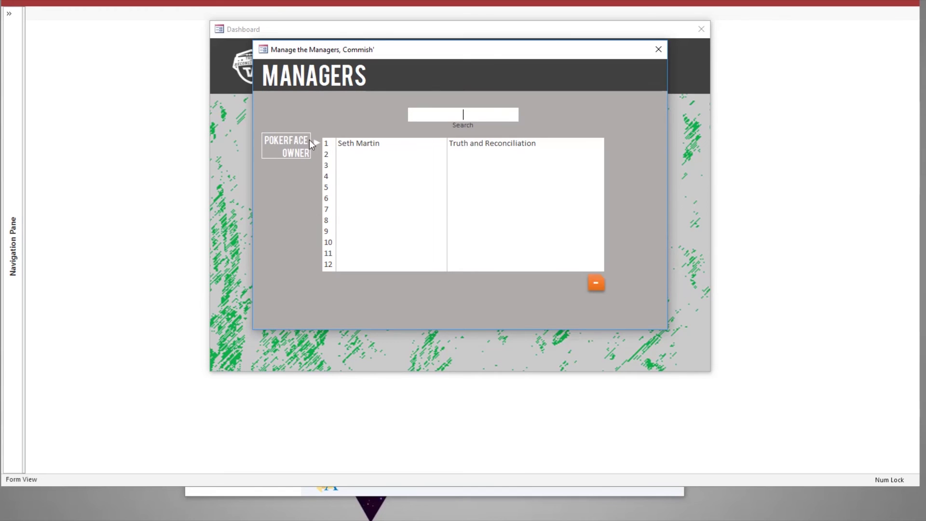
pyautogui.click(353, 156)
pyautogui.doubleClick(361, 155)
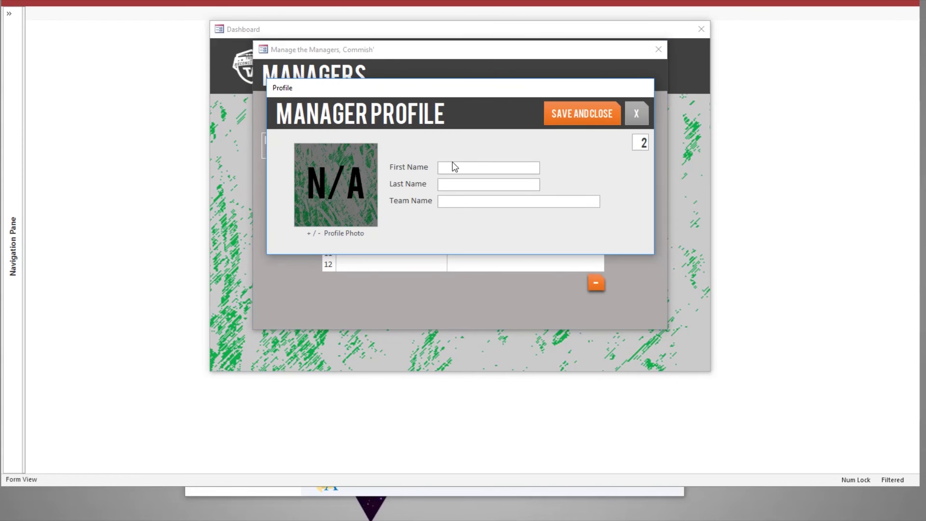
pyautogui.press('Tab')
pyautogui.press('Tab')
pyautogui.write('Raymond Hassels Breakfast')
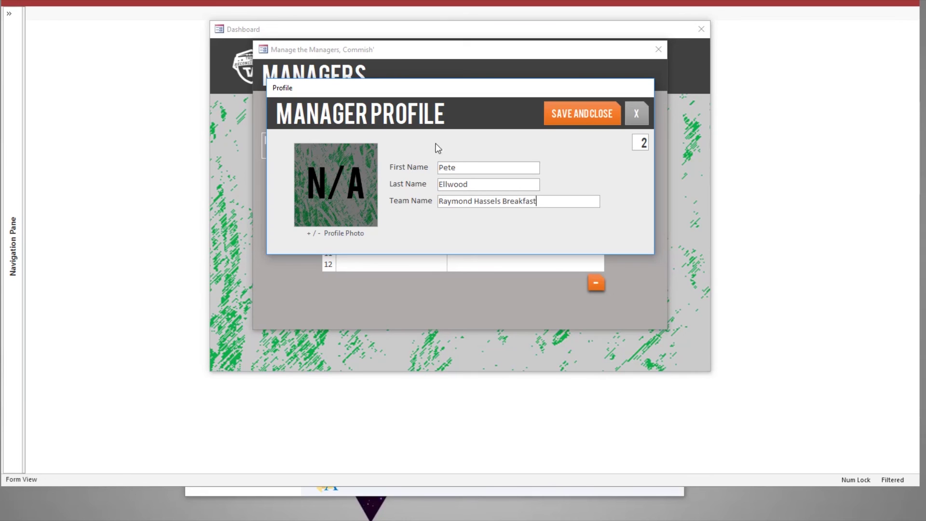
pyautogui.click(573, 115)
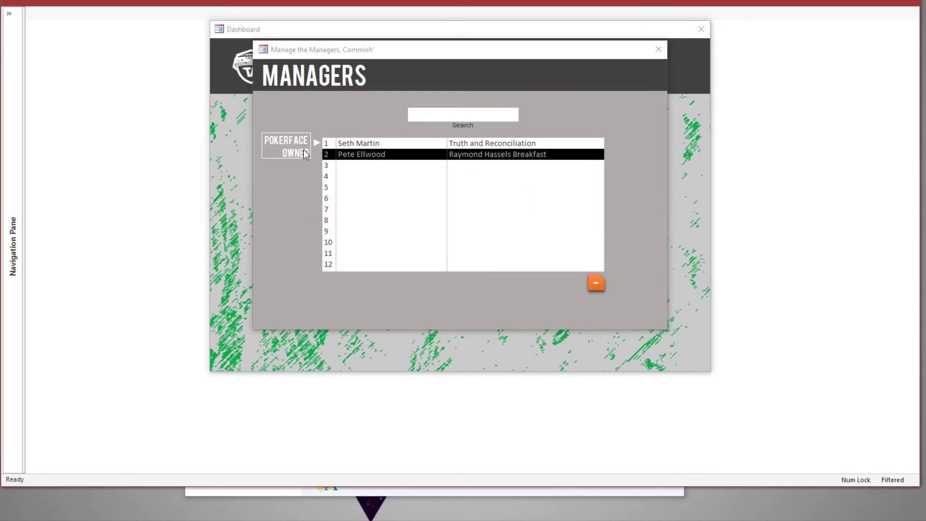
# Step: Set the first manager's profile photo to the TR logo from the ManagerPhotos folder and save
pyautogui.doubleClick(328, 143)
pyautogui.click(354, 195)
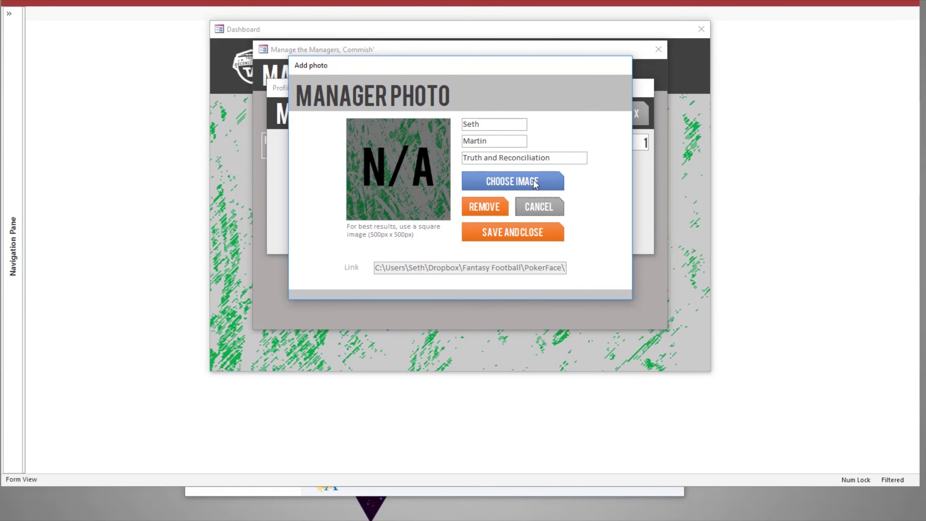
pyautogui.click(501, 181)
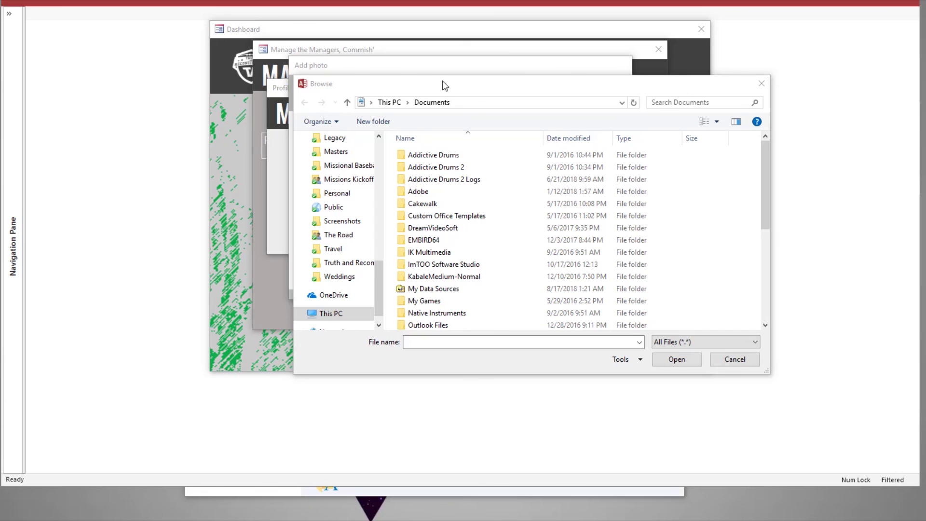
pyautogui.click(471, 103)
pyautogui.write('C:\\Users\\Seth\\Dropbox\\Fantasy Football\\PokerFace\\TR 2018\\ManagerPhotos')
pyautogui.press('Return')
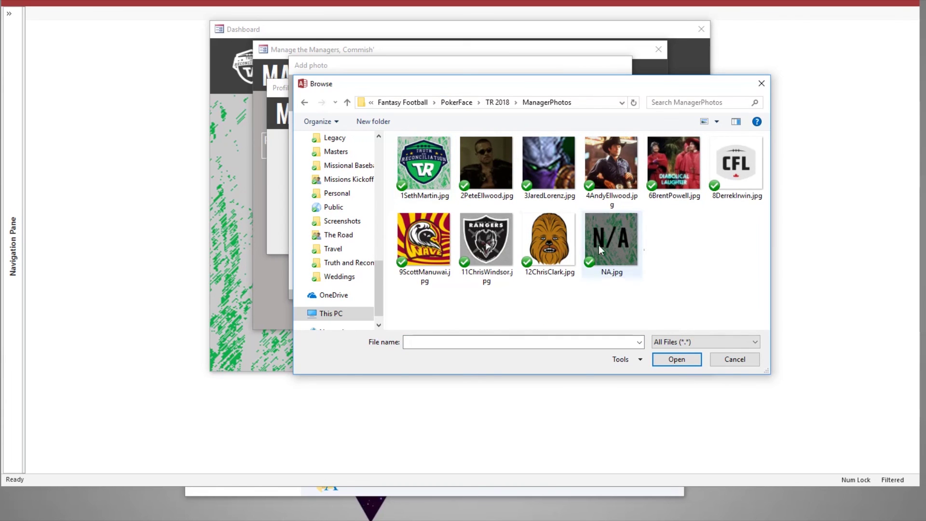
pyautogui.doubleClick(424, 164)
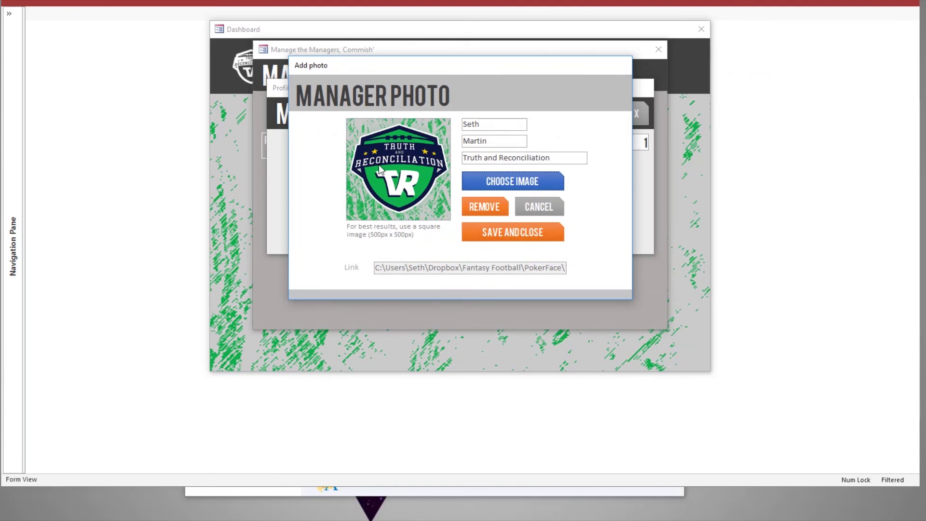
pyautogui.click(538, 235)
pyautogui.click(589, 112)
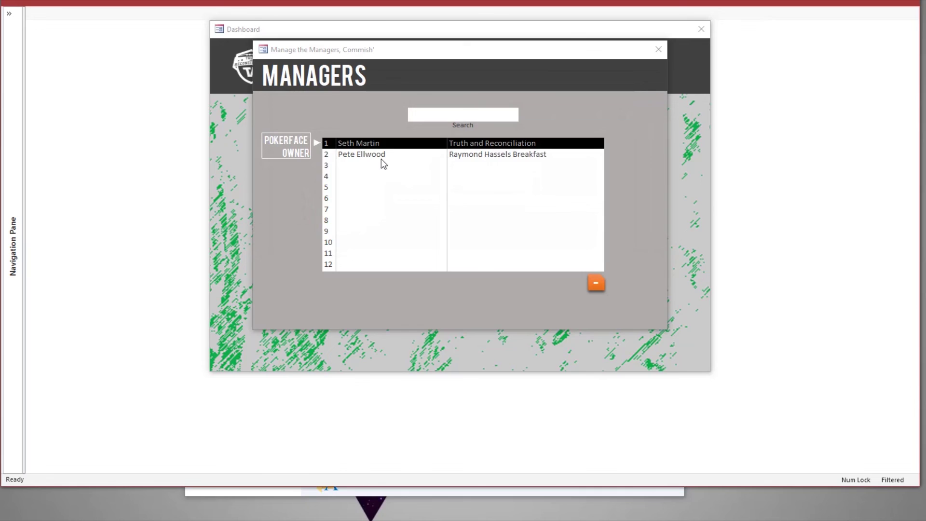
# Step: Give the second manager their photo from ManagerPhotos, save, and close the Managers list
pyautogui.doubleClick(381, 159)
pyautogui.click(373, 171)
pyautogui.click(545, 183)
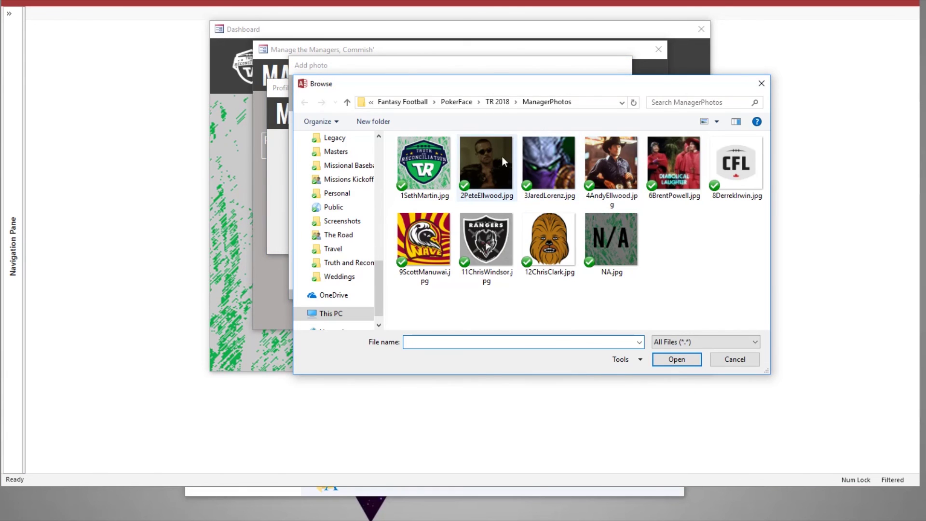
pyautogui.doubleClick(502, 157)
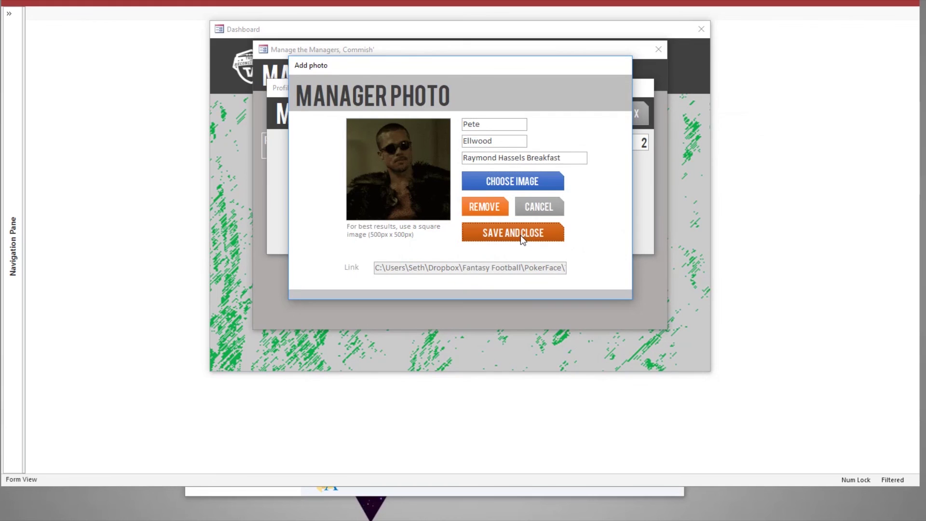
pyautogui.click(520, 236)
pyautogui.click(594, 121)
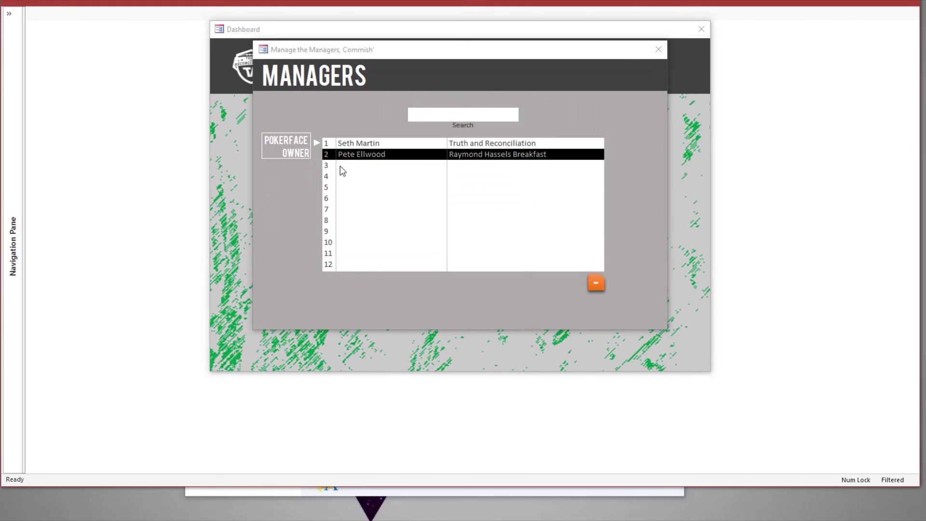
pyautogui.click(659, 50)
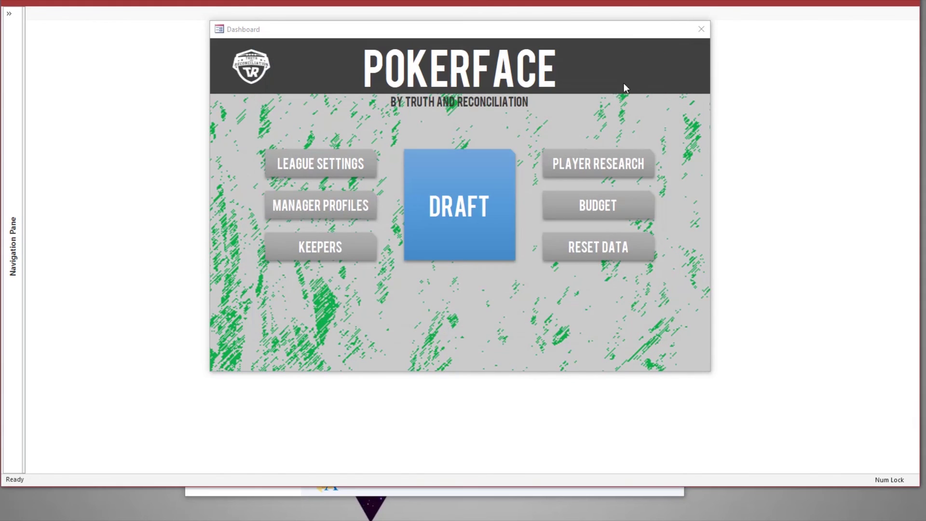